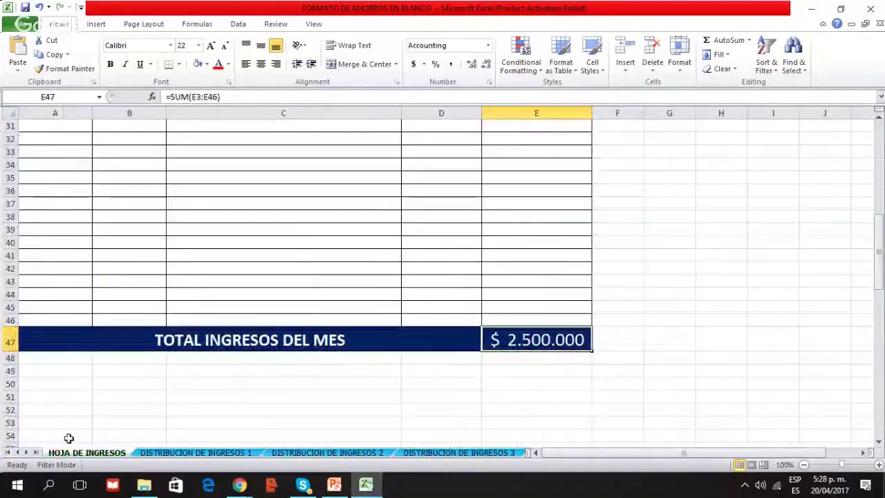
Show the DISTRIBUCION DE INGRESOS 1 sheet's table, from INVERSIONES 10% down to SALUD 2%
scroll(304, 322, "up", 10)
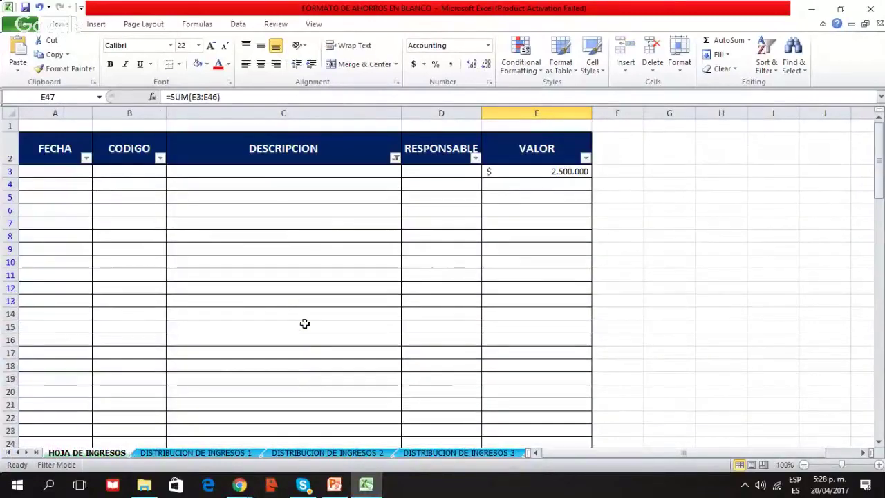
left_click(199, 455)
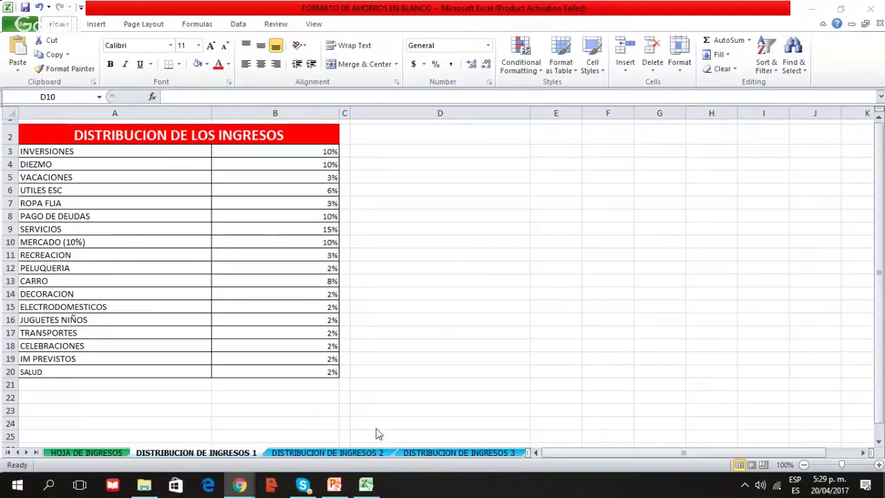
View the DISTRIBUCION DE INGRESOS 3 percentage table, then switch to the FINANZAS PERSONALES folder in File Explorer
left_click(428, 454)
left_click(470, 245)
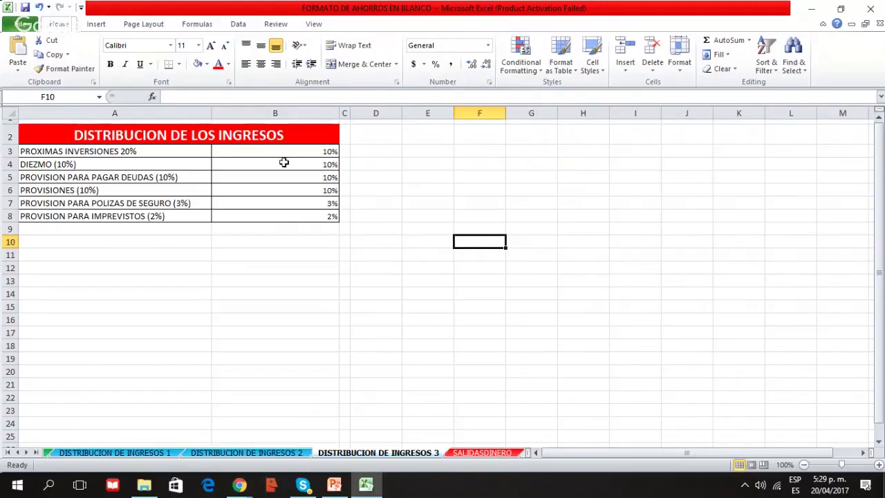
left_click(514, 163)
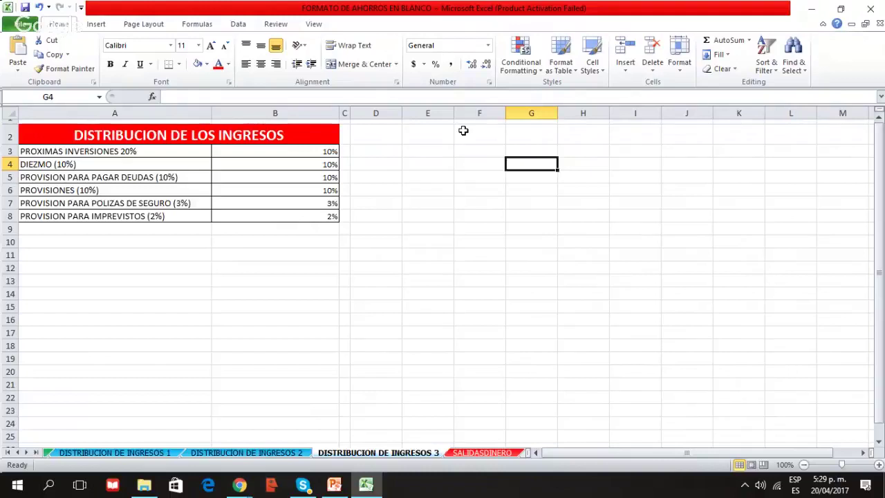
left_click(143, 484)
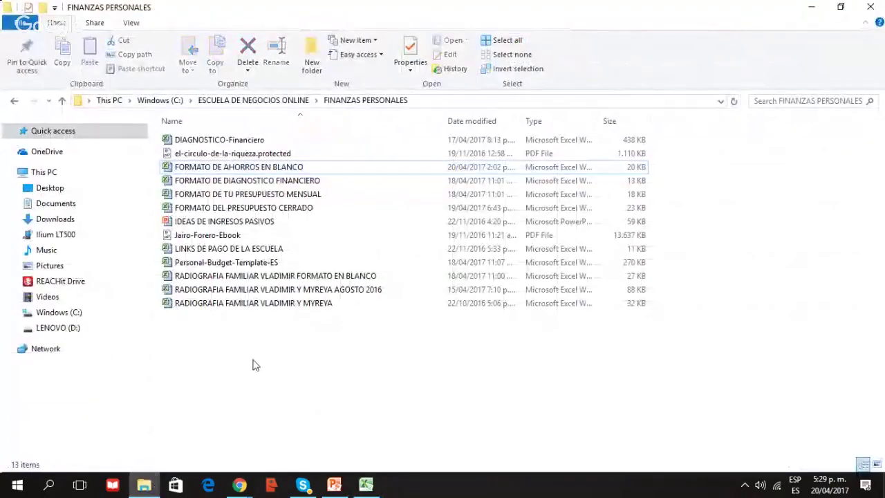
Open the password-protected FORMATO DE TU PRESUPUESTO MENSUAL workbook, entering its password
left_click(329, 199)
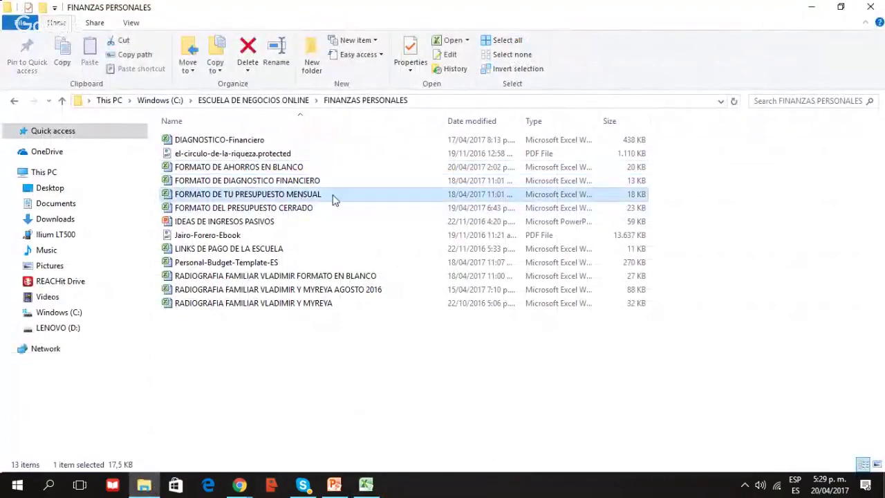
double_click(334, 200)
type("123")
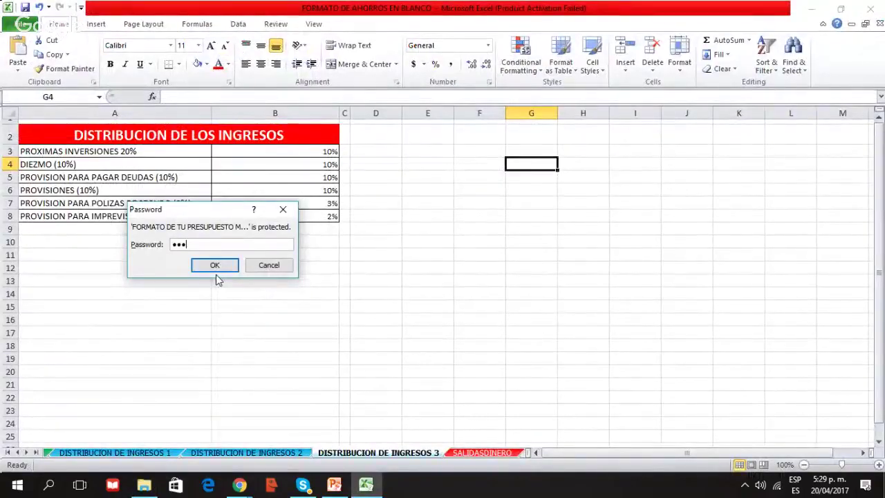
left_click(215, 268)
Back in the folder, open FORMATO DEL PRESUPUESTO CERRADO and view the top of its budget
left_click(144, 484)
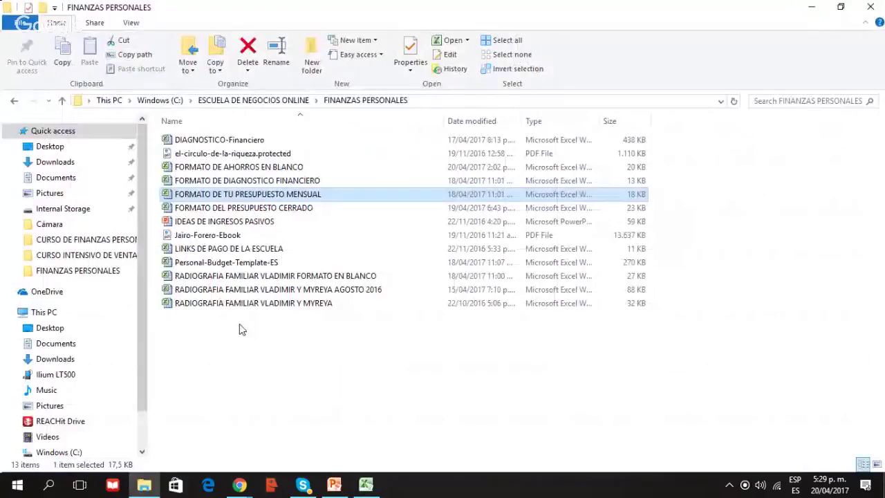
double_click(266, 208)
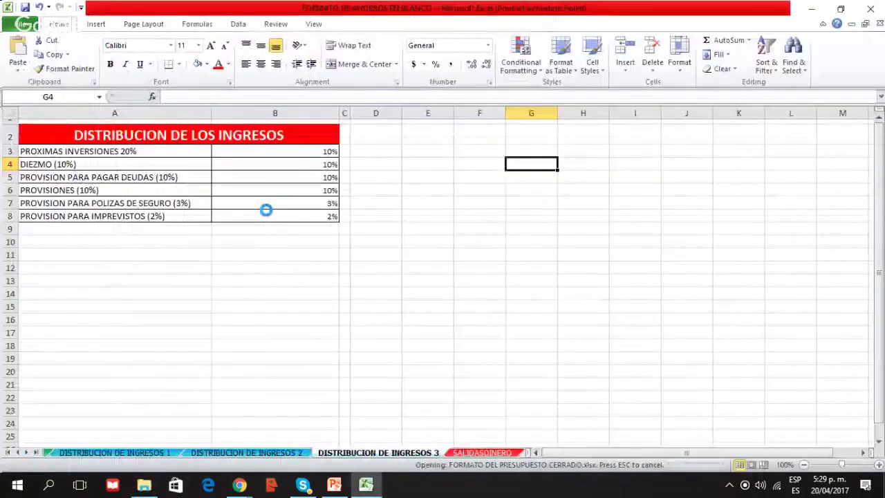
scroll(200, 328, "up", 5)
Inspect the TOTAL GASTOS FIJOS, TOTAL GASTOS VARIABLES and TOTAL GASTOS MENSUALES formulas
left_click(385, 324)
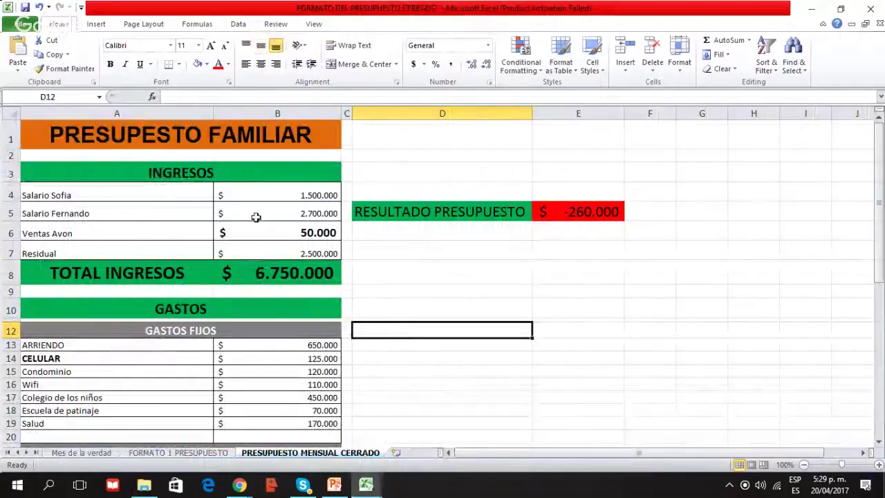
scroll(262, 229, "down", 4)
scroll(282, 211, "up", 3)
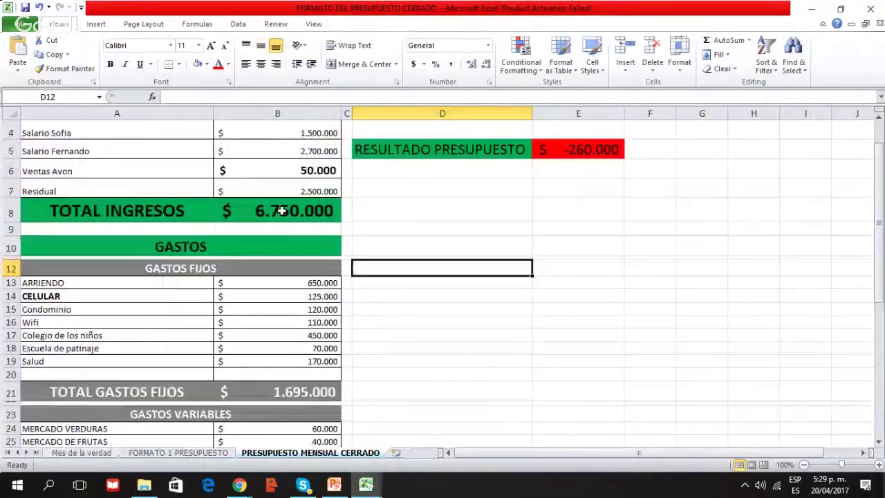
scroll(282, 209, "up", 1)
scroll(385, 362, "down", 3)
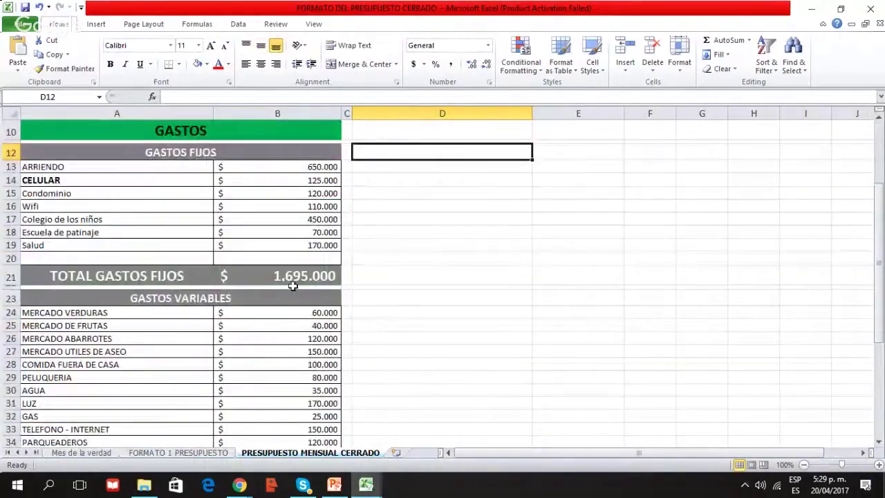
left_click(293, 276)
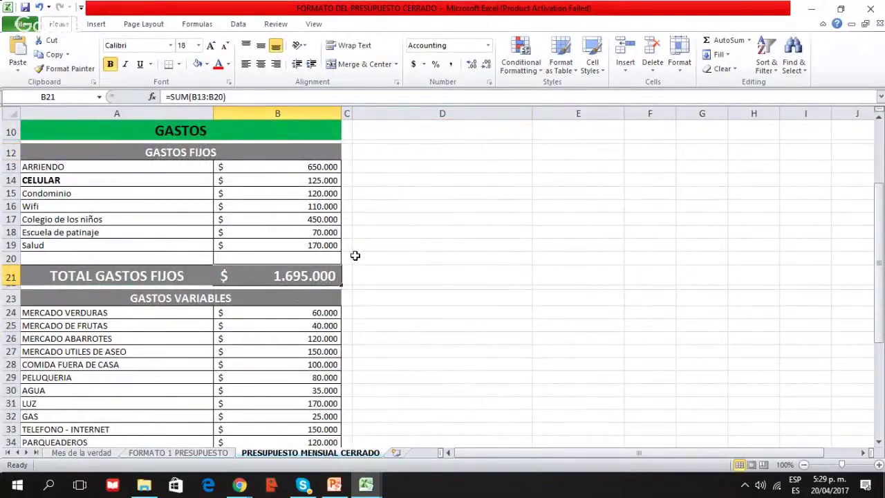
scroll(297, 293, "down", 3)
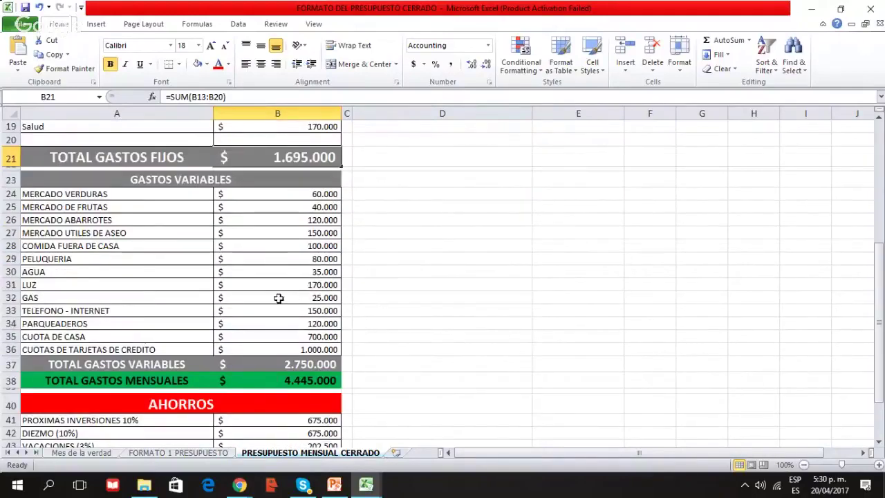
left_click(263, 363)
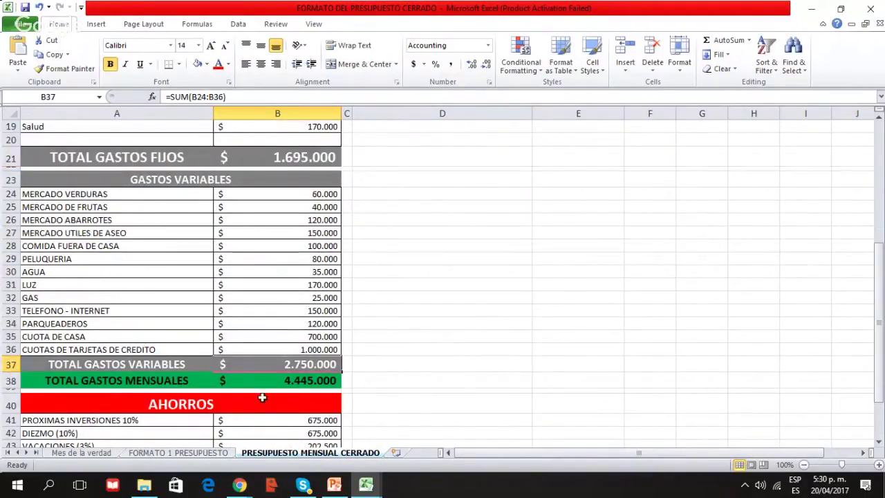
left_click(262, 381)
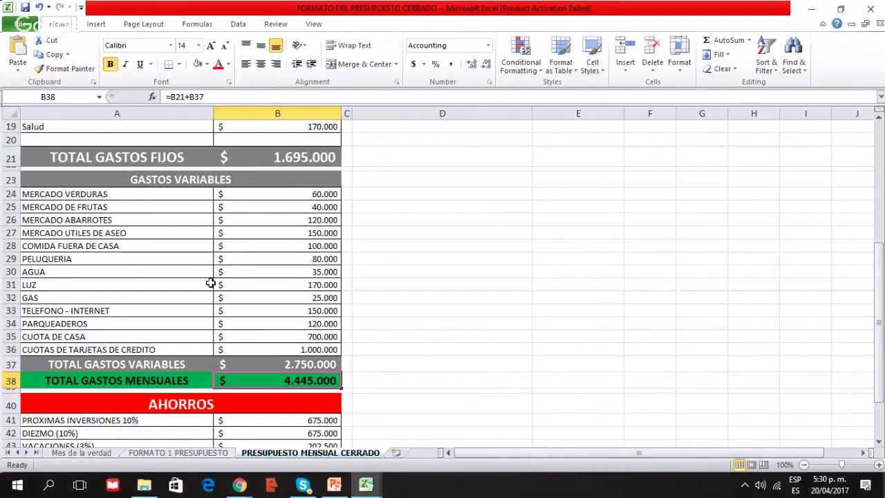
Check the TOTAL INGRESOS formula in the family budget
scroll(223, 304, "down", 2)
scroll(235, 297, "up", 5)
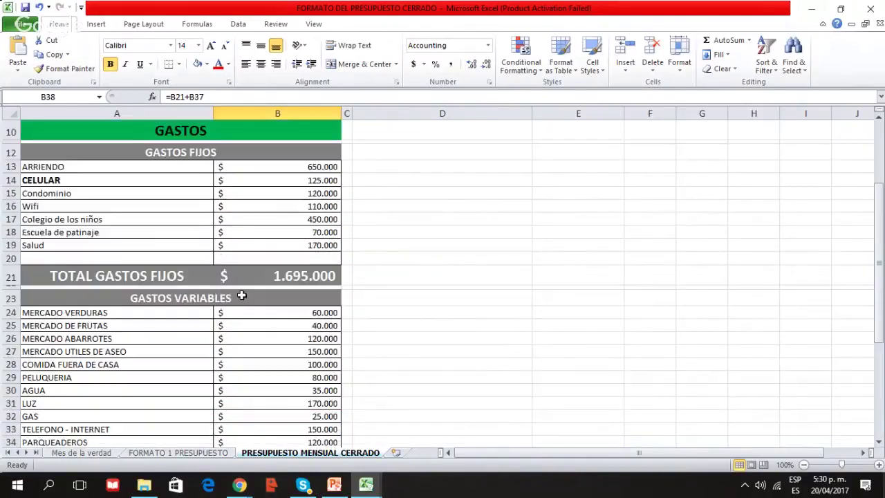
scroll(242, 296, "up", 3)
left_click(262, 273)
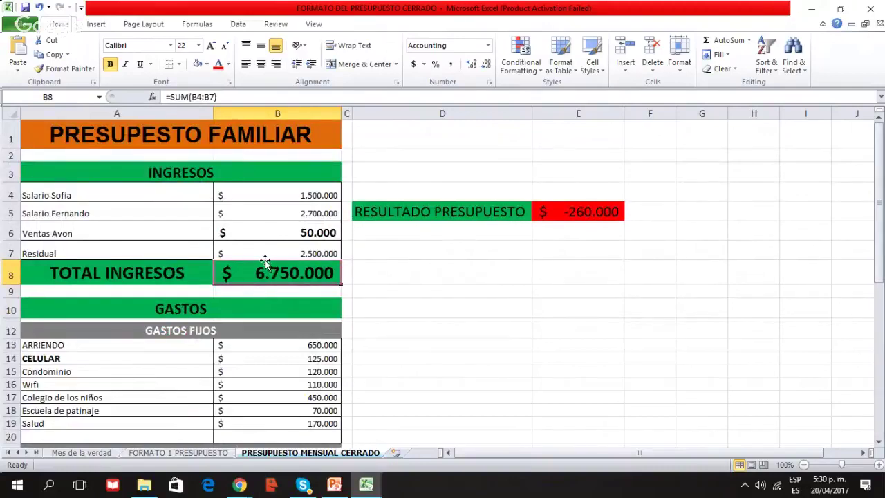
left_click(595, 300)
left_click(217, 264)
Select the AHORROS rows A41:B47 and move the selection to empty cell D46
scroll(219, 269, "down", 3)
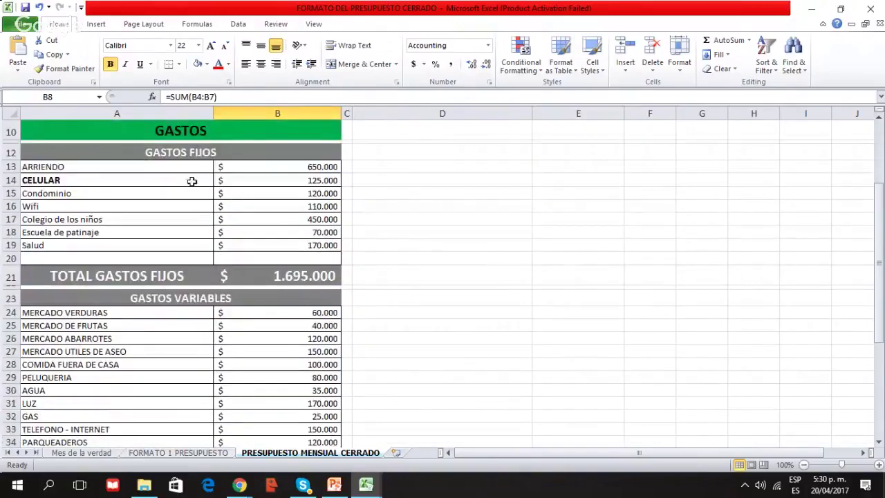
scroll(168, 228, "down", 7)
left_click_drag(104, 264, 300, 343)
left_click(407, 327)
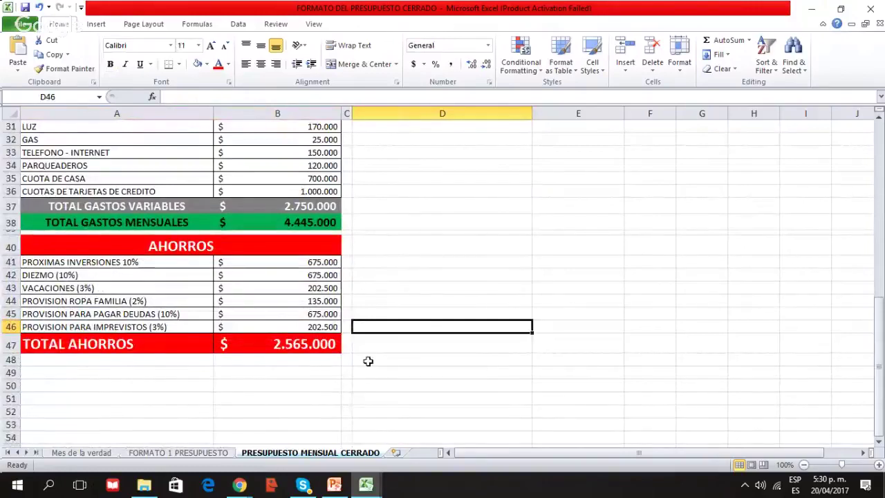
Return to FORMATO DE AHORROS EN BLANCO and select the percentages B3:B8
left_click(363, 486)
left_click(304, 423)
left_click_drag(277, 150, 283, 214)
left_click(344, 254)
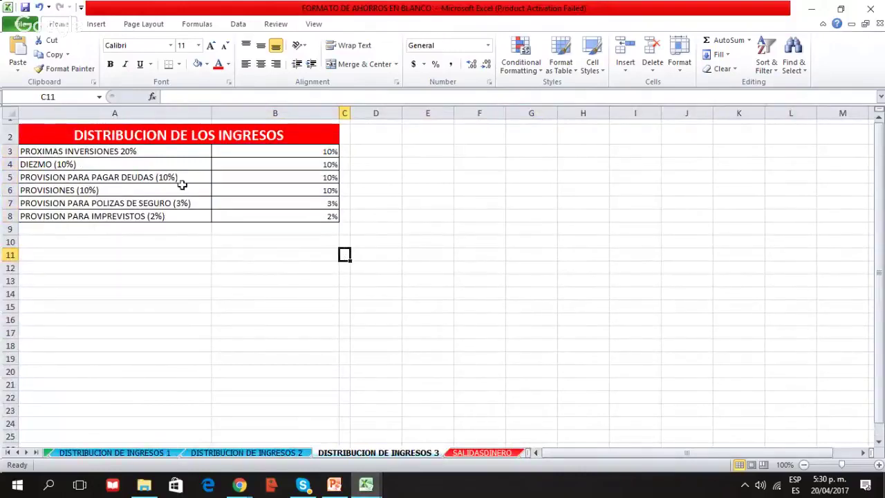
left_click(114, 152)
left_click(115, 164)
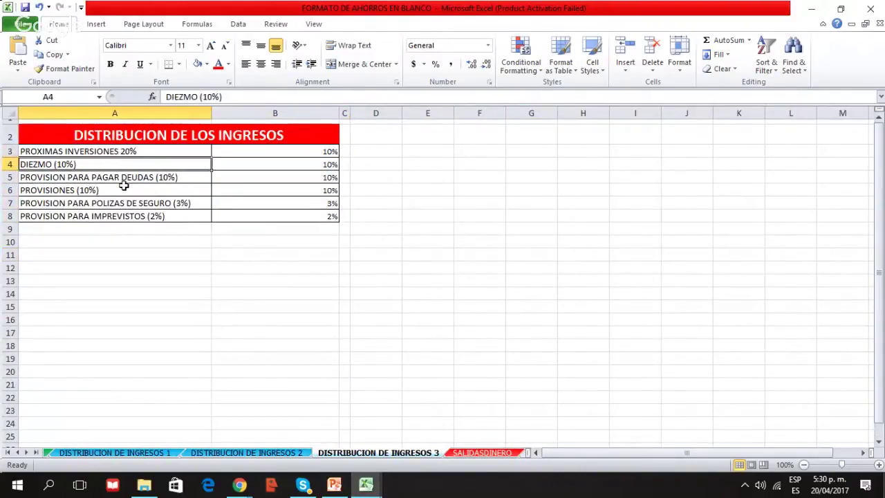
left_click(124, 178)
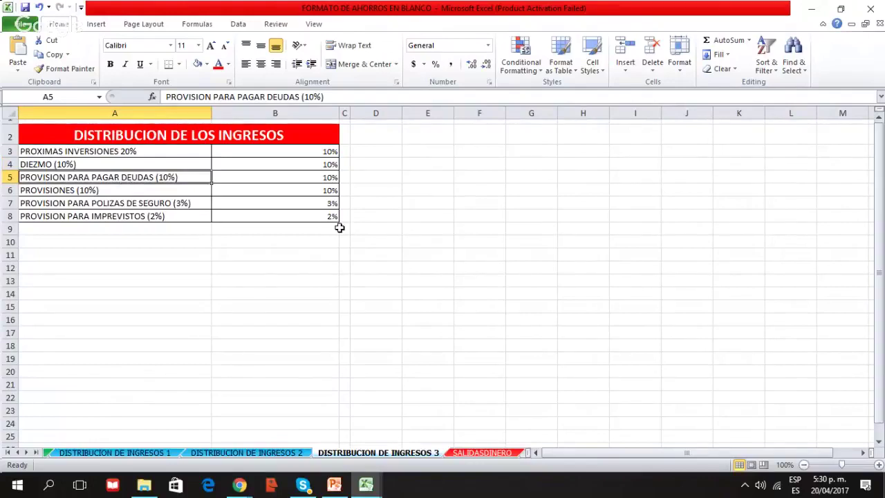
left_click(289, 150)
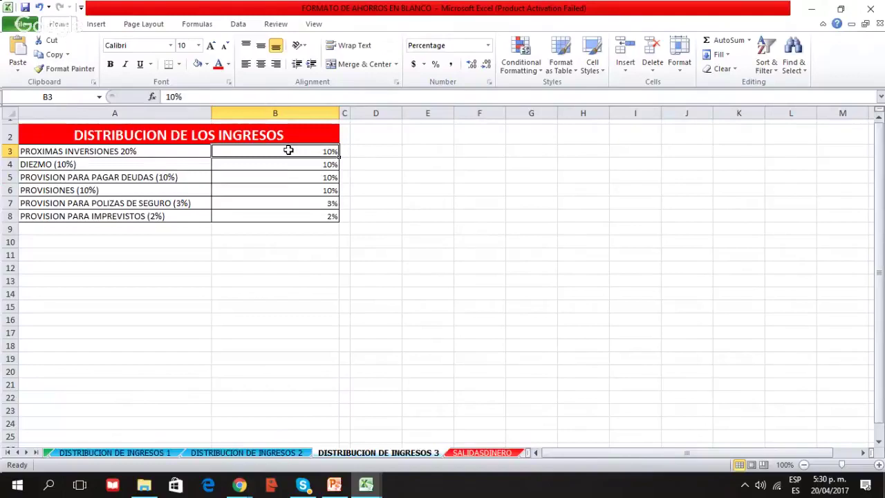
left_click(131, 152)
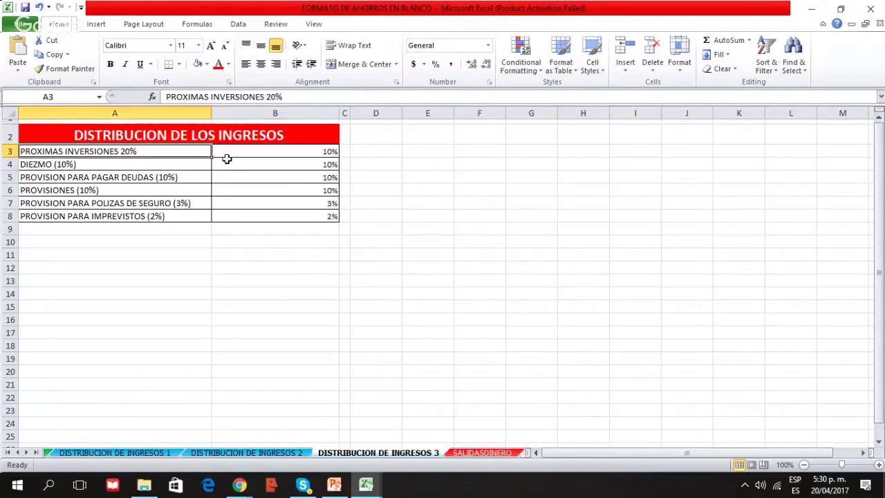
left_click(260, 154)
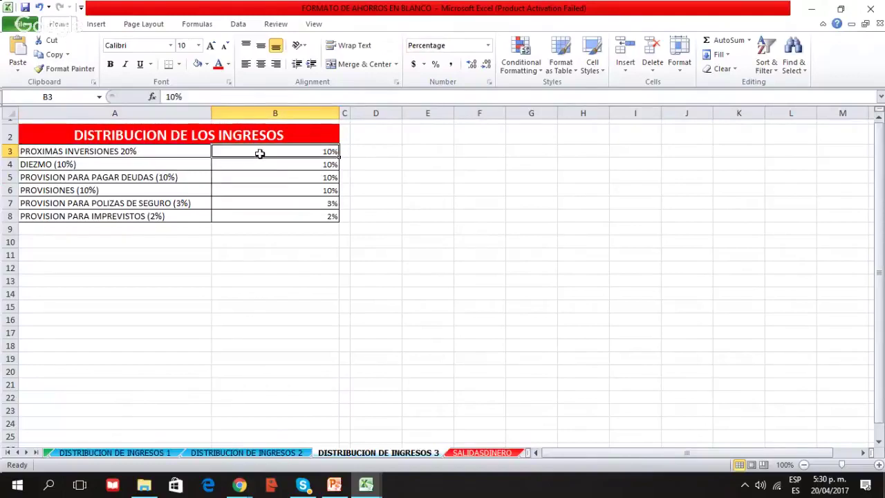
left_click(87, 164)
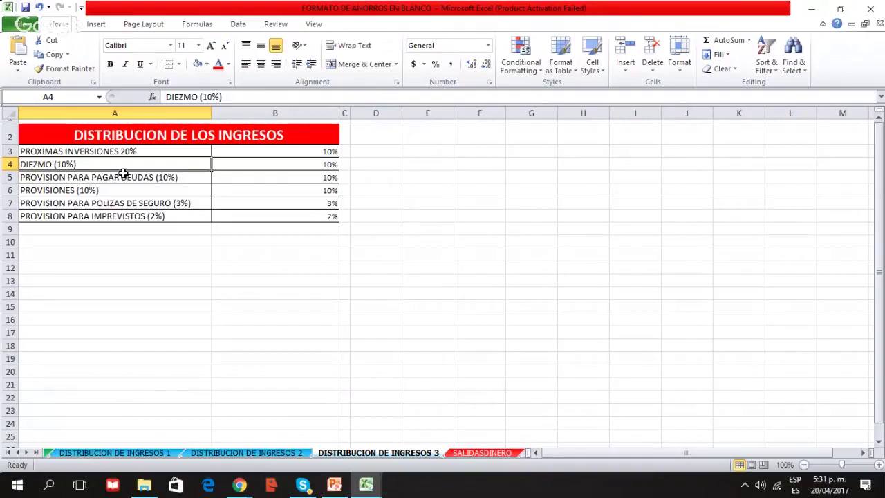
left_click(135, 178)
left_click(91, 263)
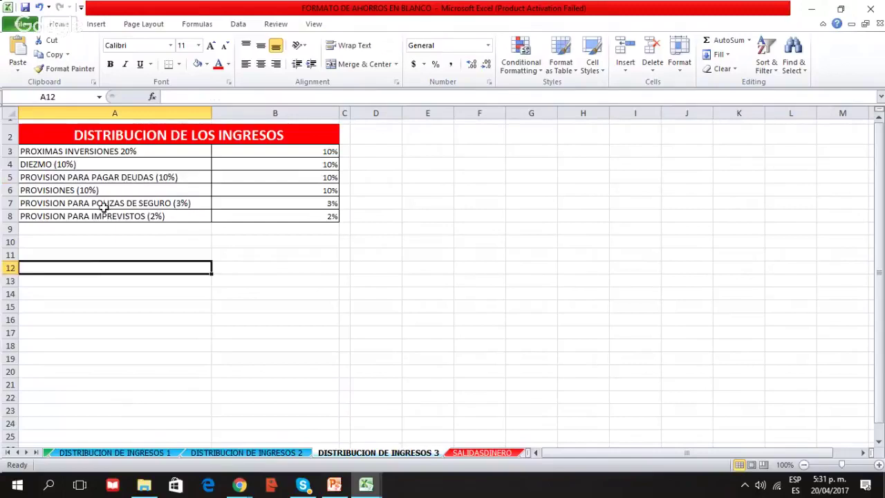
left_click(104, 174)
left_click(93, 166)
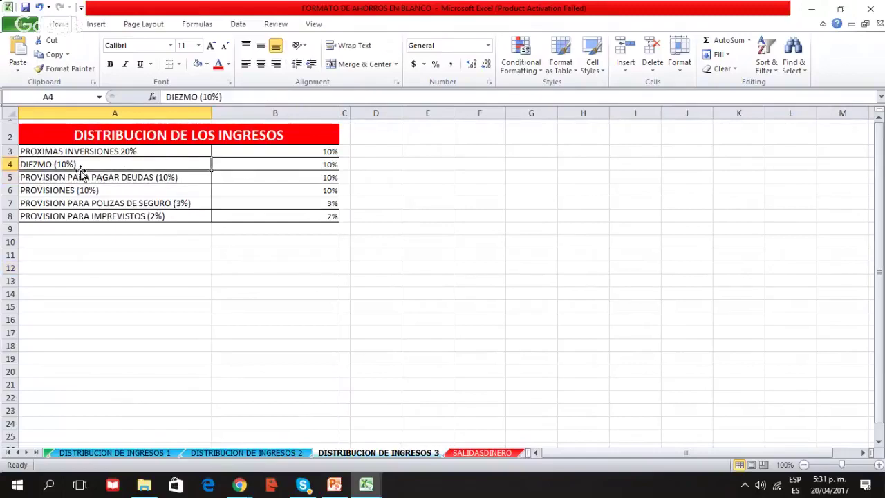
left_click(60, 179)
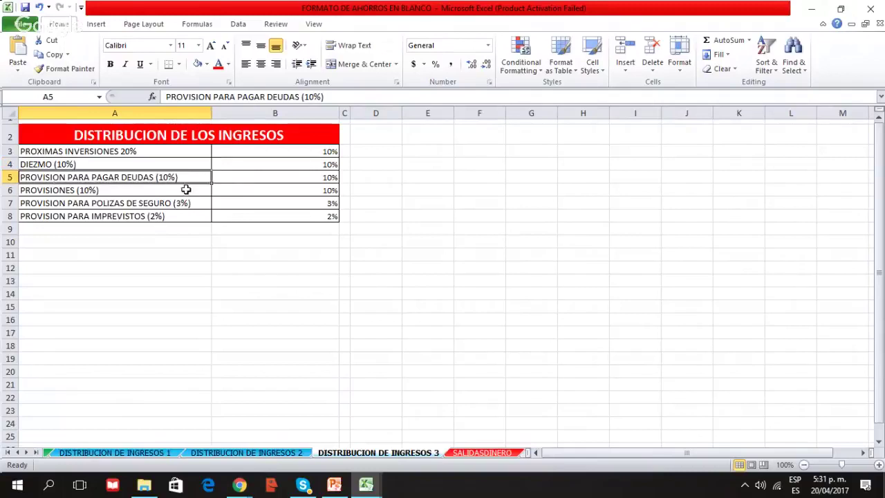
left_click(306, 174)
left_click(280, 192)
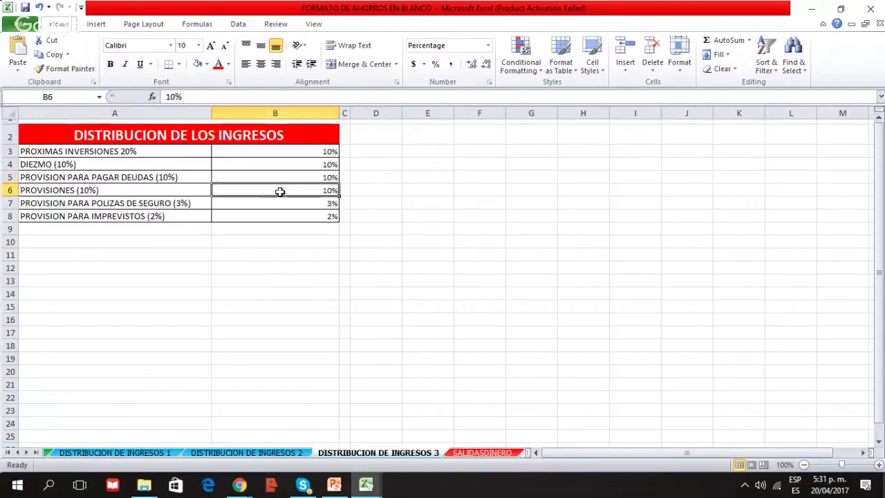
left_click(122, 190)
left_click(253, 193)
left_click(269, 214)
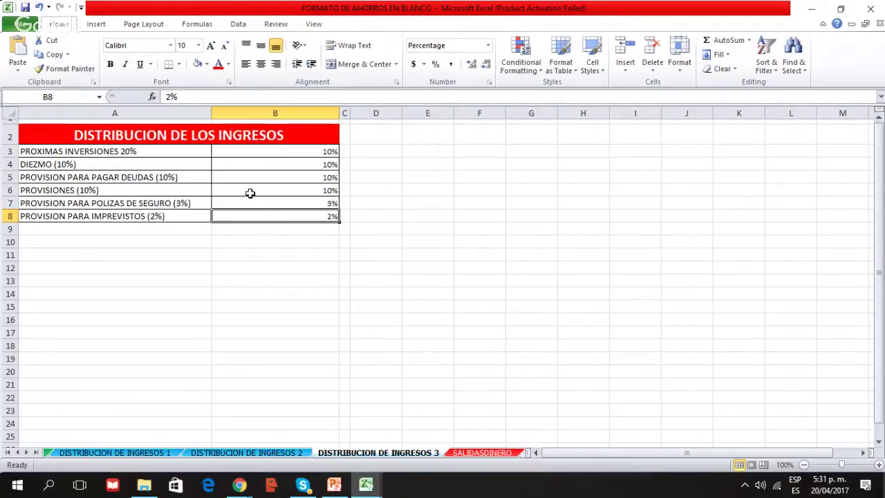
left_click(280, 151)
left_click(273, 215)
left_click_drag(166, 154, 261, 215)
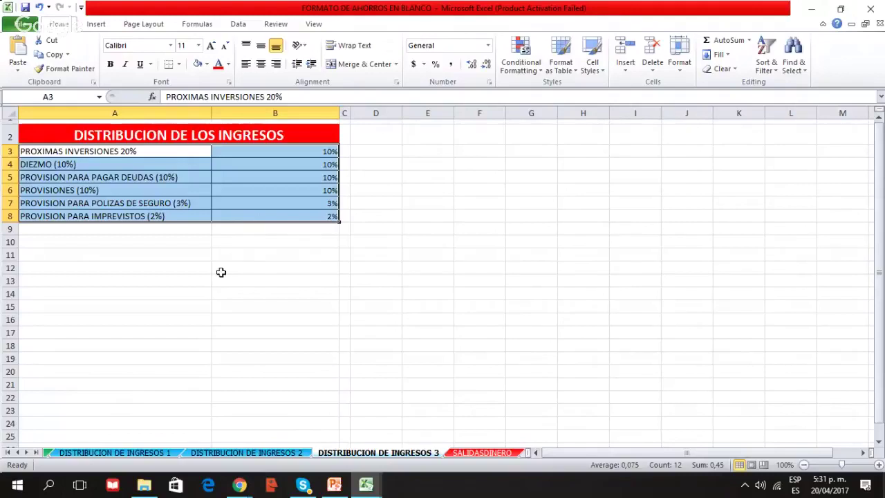
left_click(9, 453)
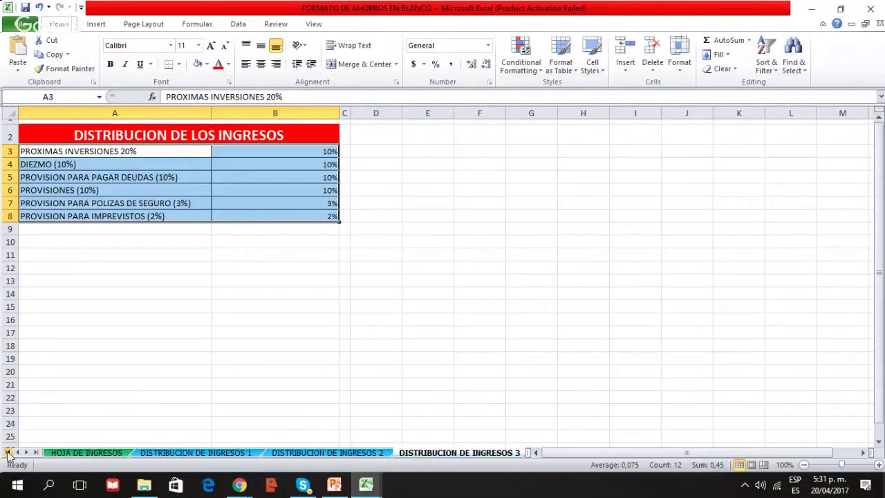
Look through HOJA DE INGRESOS, SALIDASDINERO and DISTRIBUCION DE INGRESOS 3, ending on DISTRIBUCION DE INGRESOS 2
left_click(76, 453)
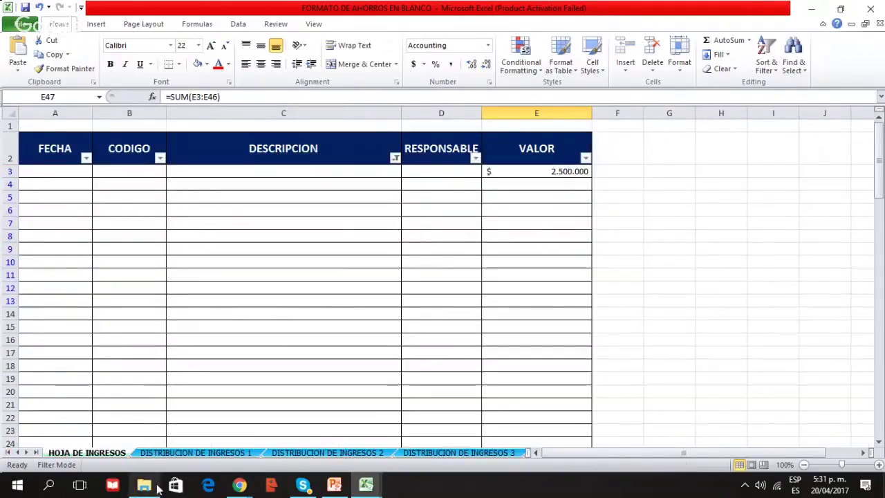
left_click(450, 454)
left_click(477, 452)
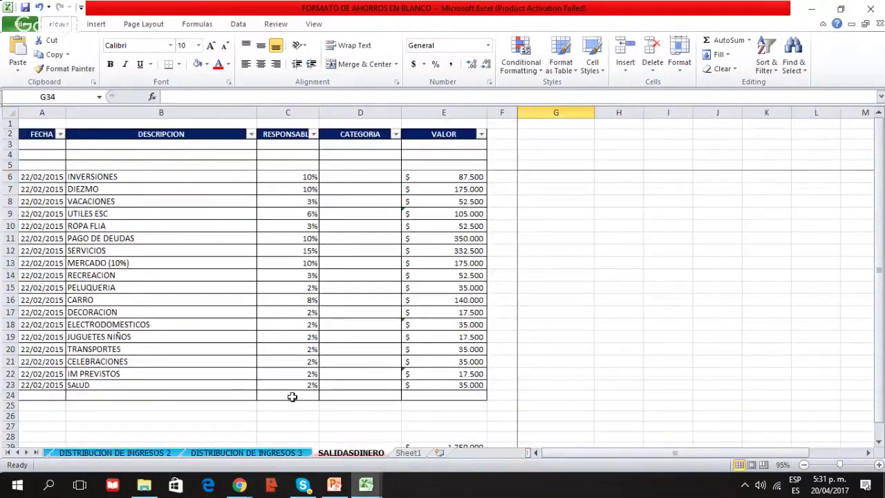
left_click(217, 453)
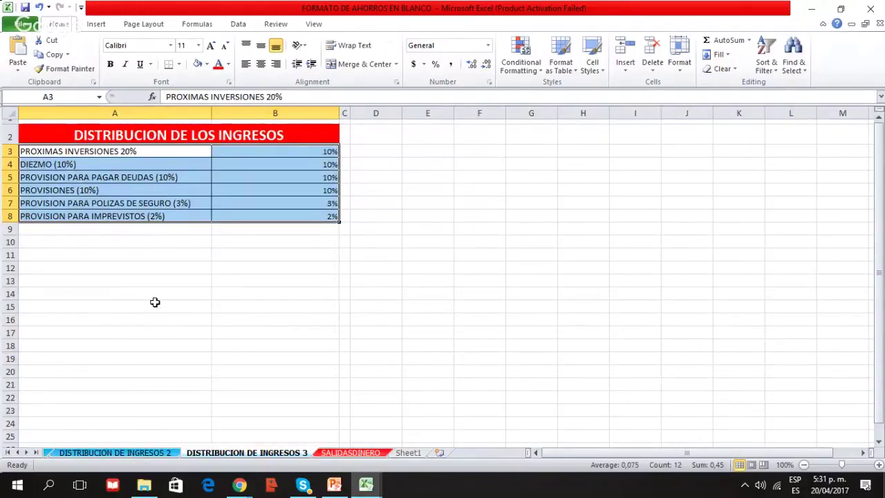
left_click(146, 453)
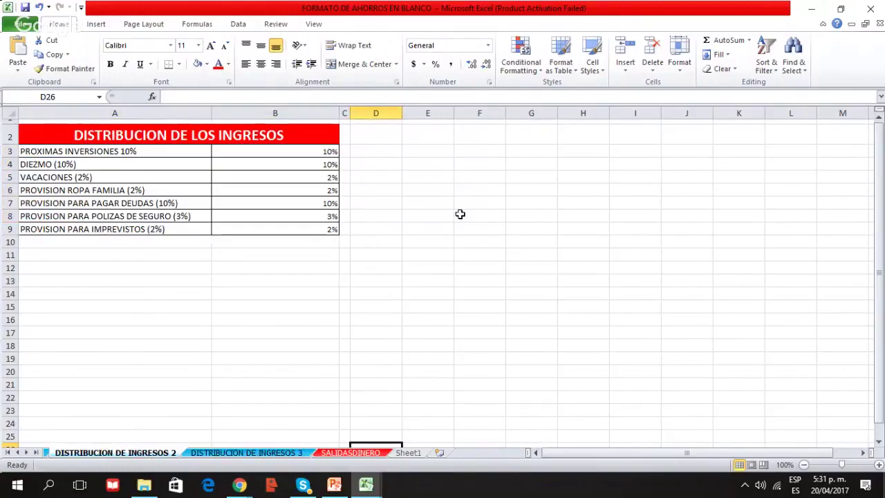
left_click(183, 268)
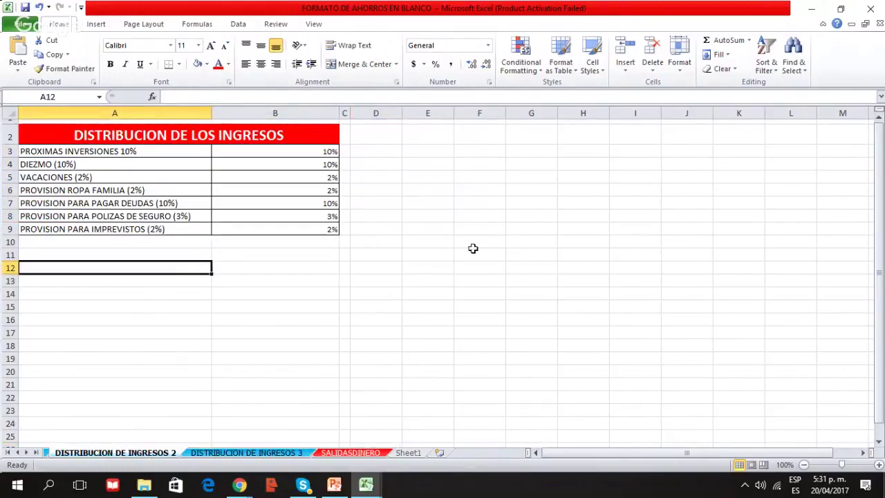
left_click(377, 488)
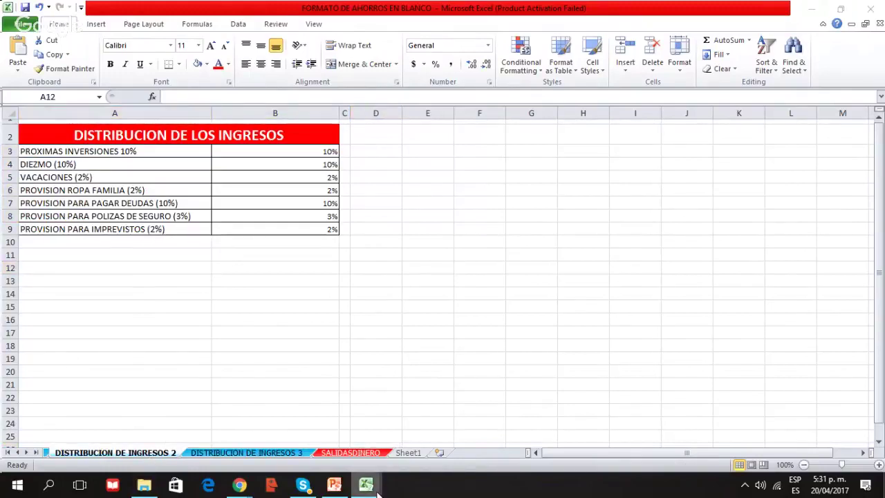
In FORMATO DEL PRESUPUESTO CERRADO, check TOTAL INGRESOS and RESULTADO PRESUPUESTO (=+B8-B21-B37-B47, $ -260.000)
left_click(440, 423)
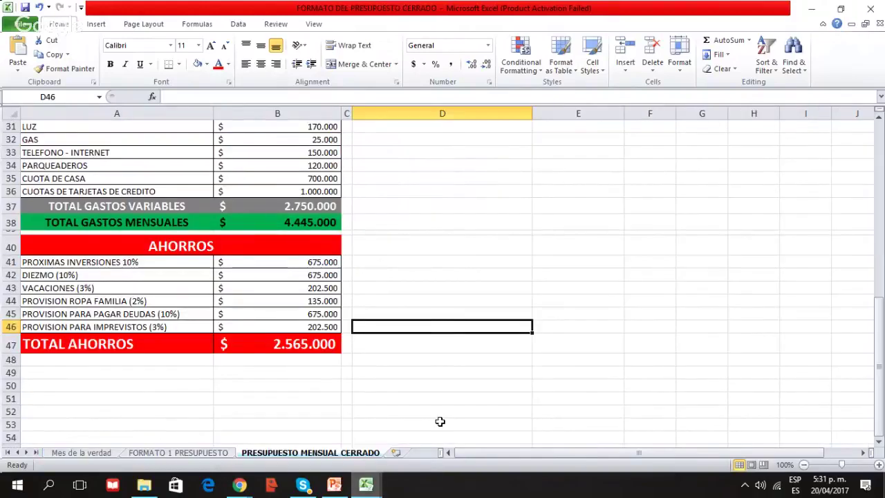
scroll(306, 344, "up", 10)
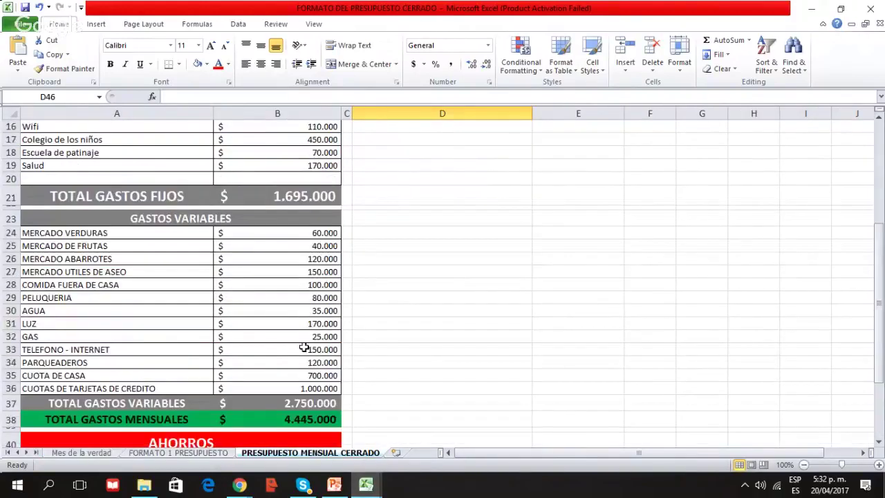
left_click(240, 276)
left_click(564, 215)
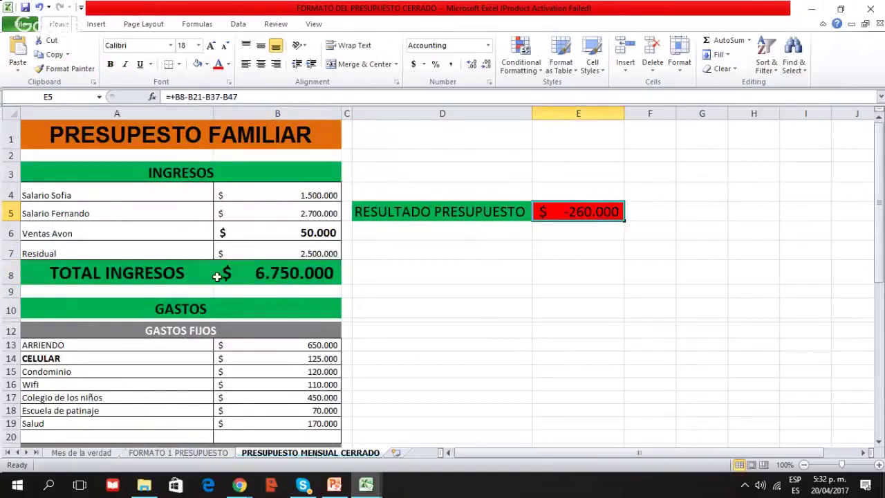
scroll(217, 275, "down", 11)
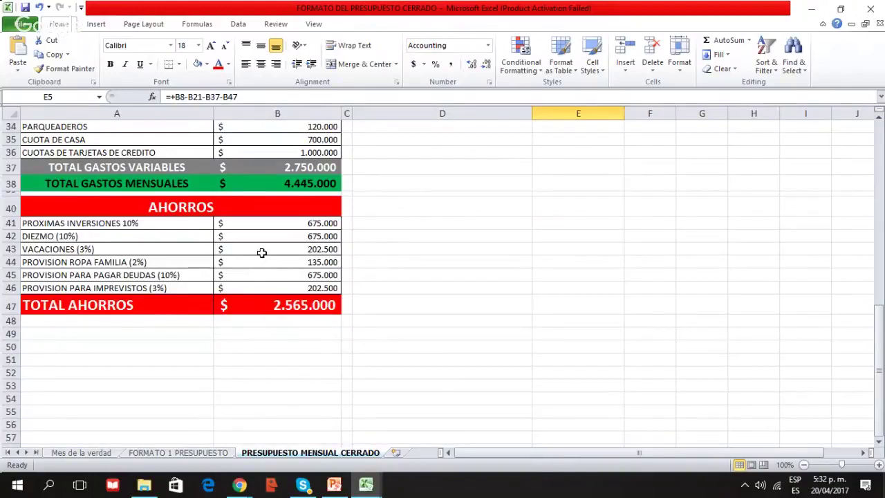
scroll(261, 252, "up", 4)
scroll(261, 252, "up", 7)
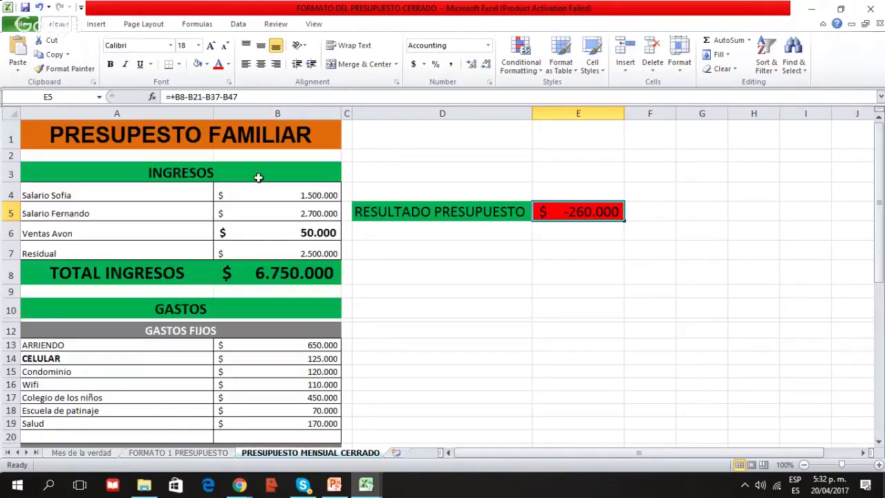
left_click(236, 273)
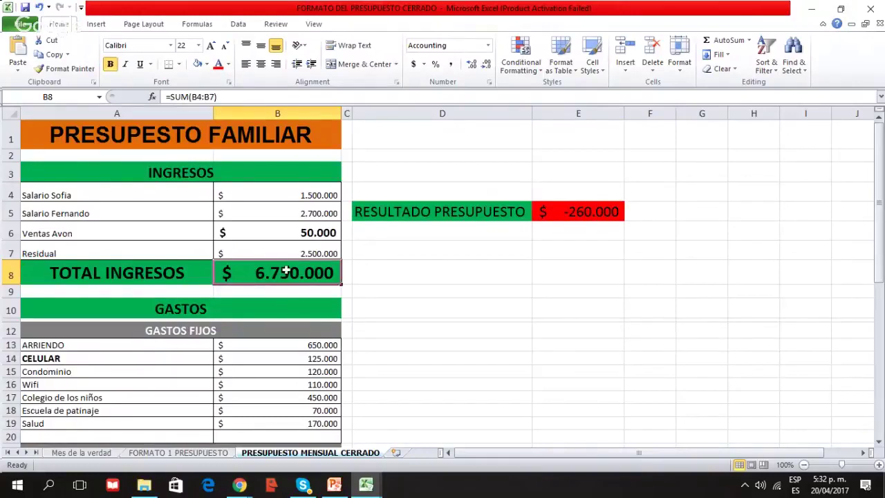
left_click(580, 214)
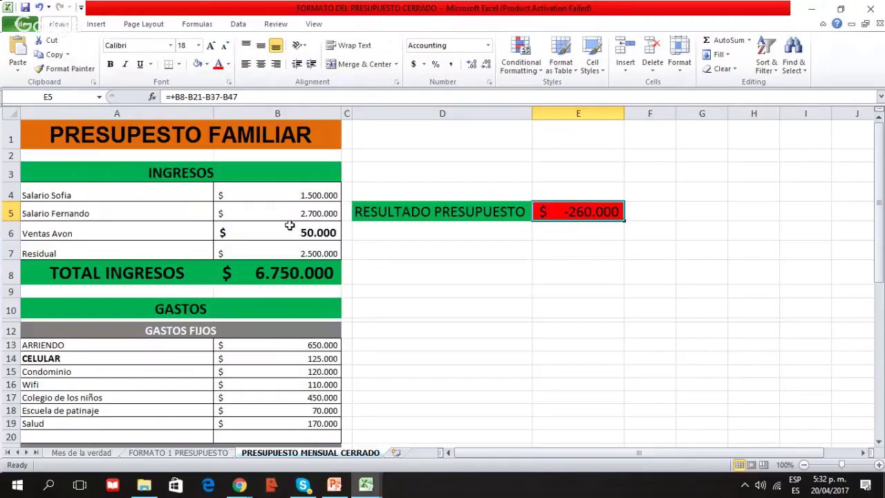
scroll(193, 263, "down", 3)
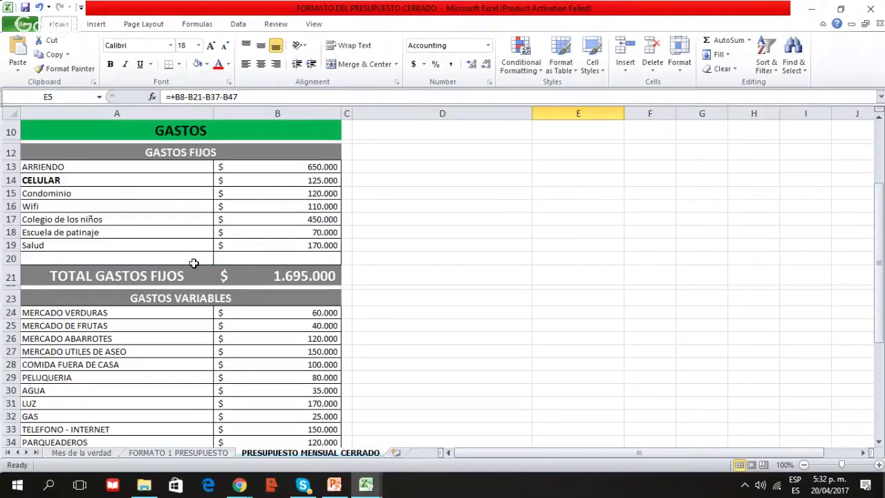
scroll(193, 264, "down", 5)
left_click(237, 323)
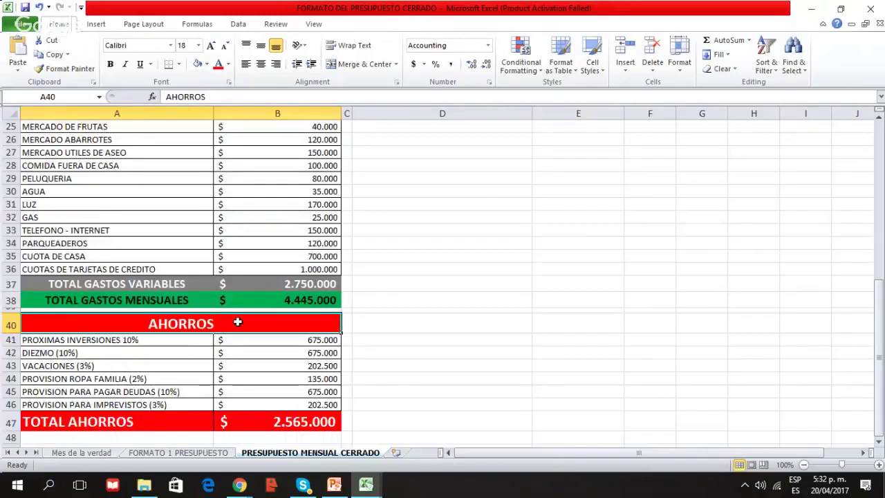
key("ctrl+End")
left_click(175, 340)
left_click(246, 344)
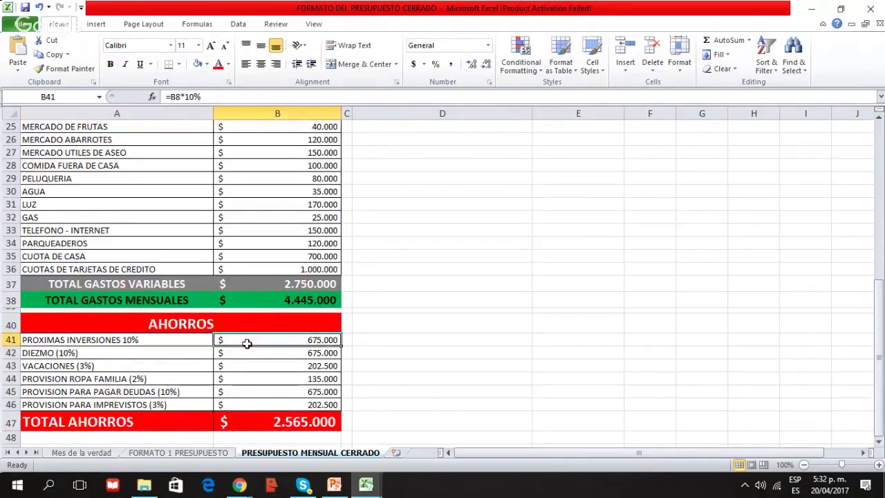
left_click(121, 353)
left_click(123, 365)
left_click(123, 378)
left_click(138, 405)
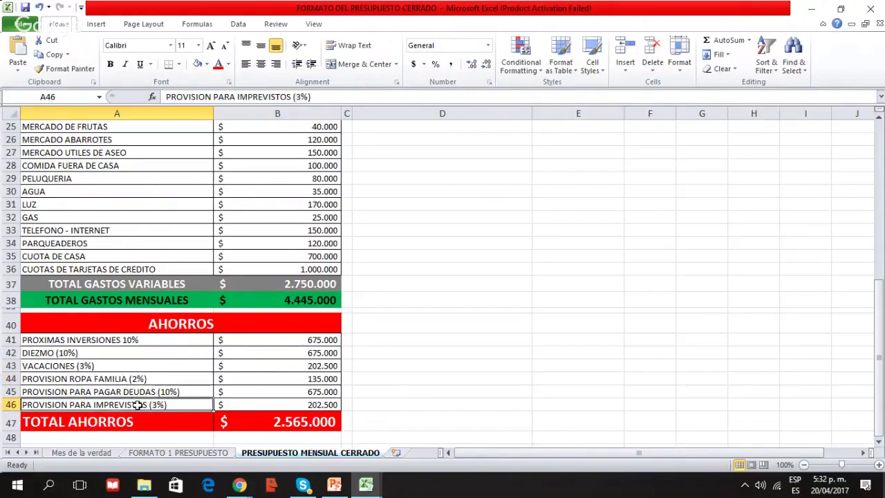
left_click(243, 345)
left_click(251, 407)
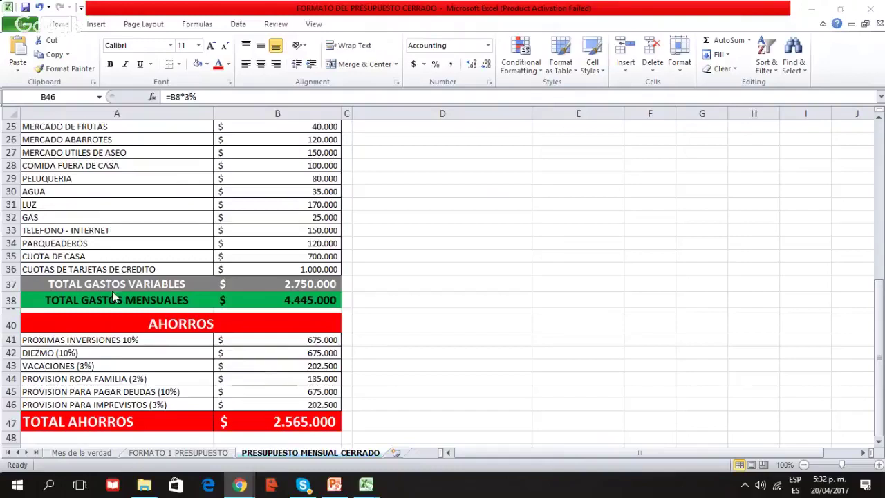
left_click(138, 339)
left_click(221, 340)
left_click(139, 353)
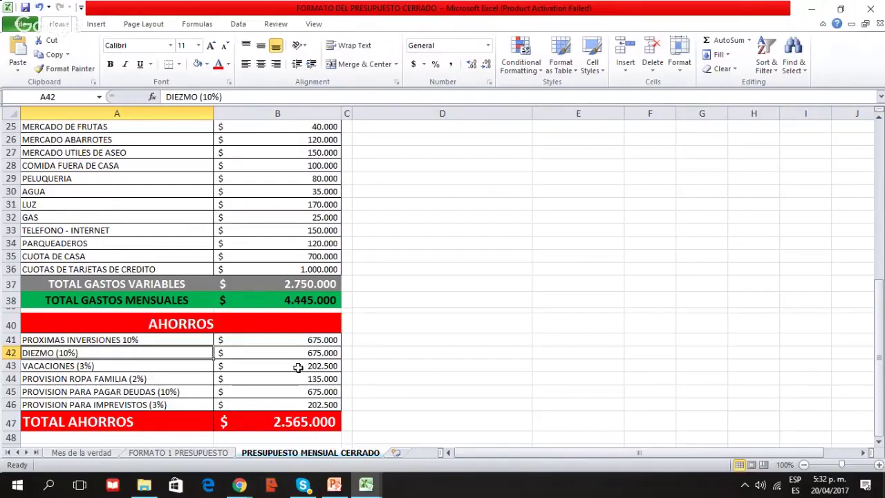
scroll(298, 367, "up", 2)
scroll(298, 367, "up", 6)
left_click_drag(276, 173, 282, 274)
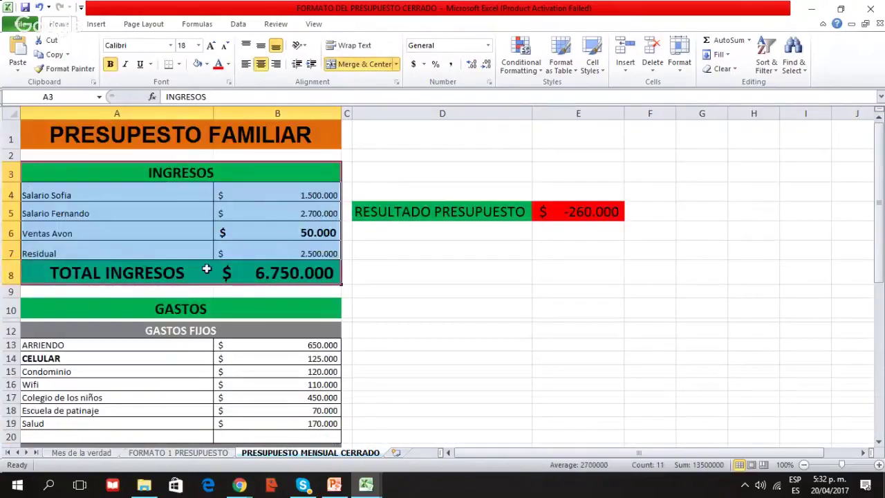
left_click(581, 205)
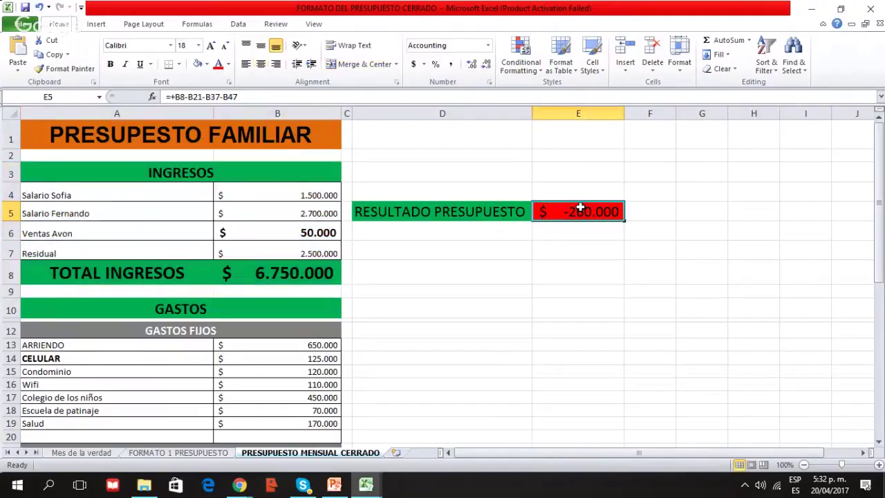
scroll(259, 264, "down", 4)
scroll(290, 233, "down", 6)
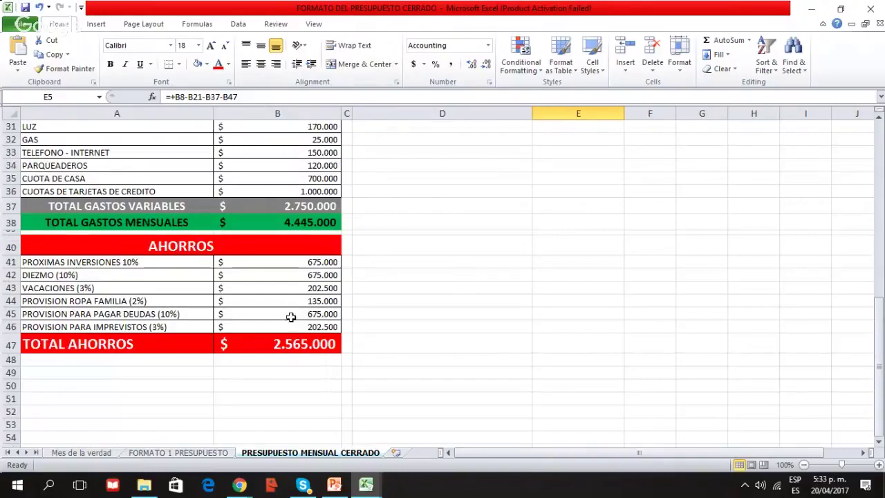
left_click(145, 264)
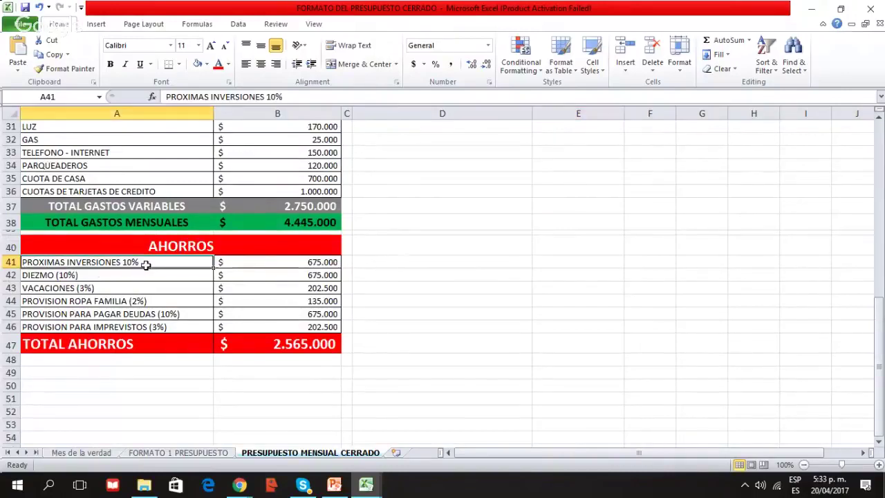
left_click(94, 276)
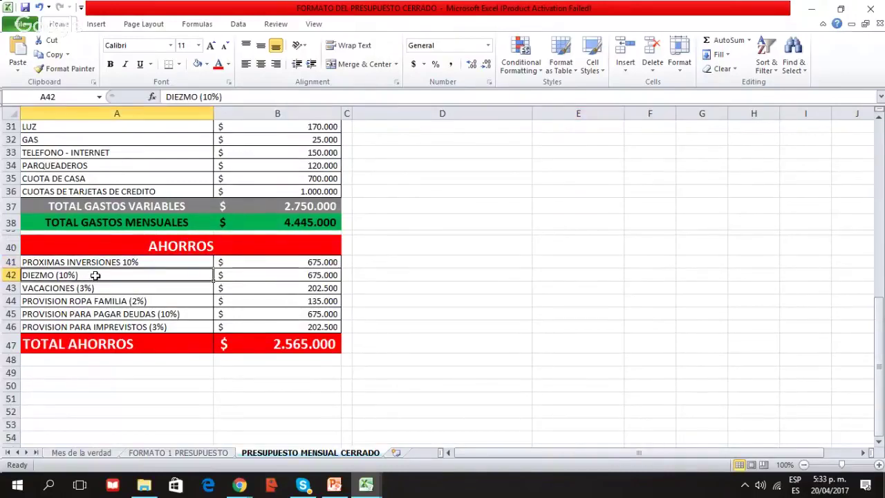
left_click(78, 289)
left_click(93, 313)
left_click(121, 302)
left_click(112, 314)
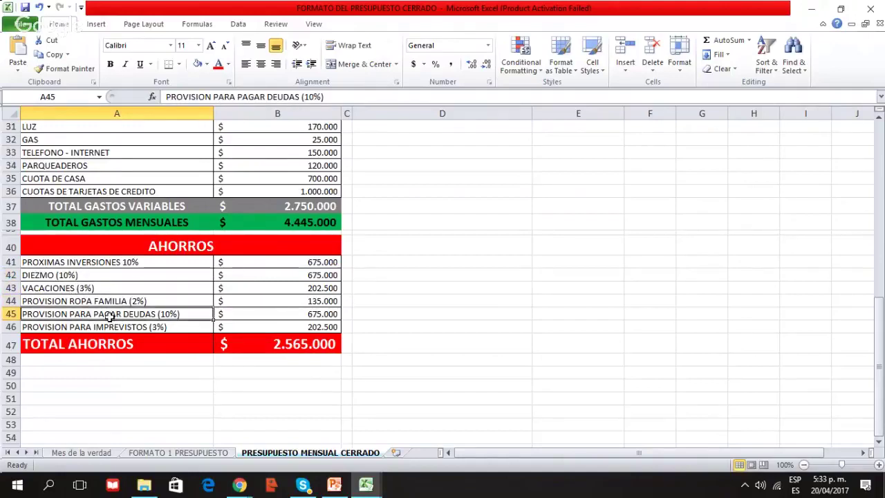
left_click(102, 328)
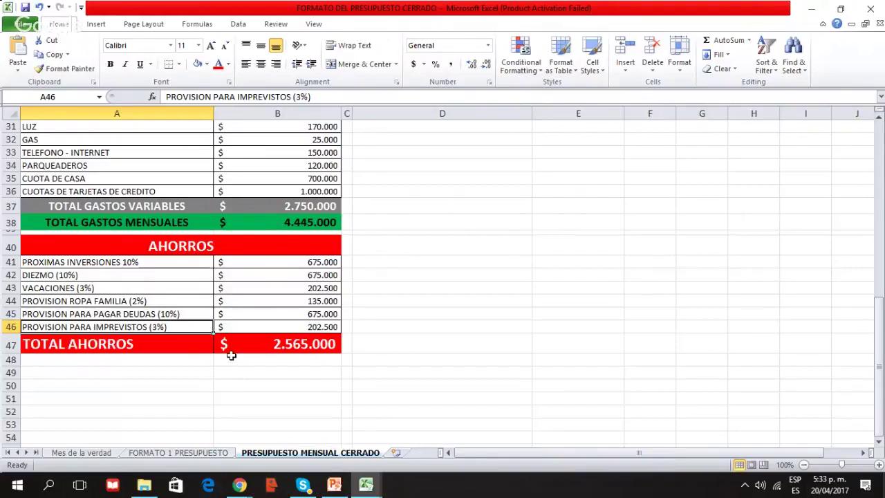
scroll(232, 357, "up", 5)
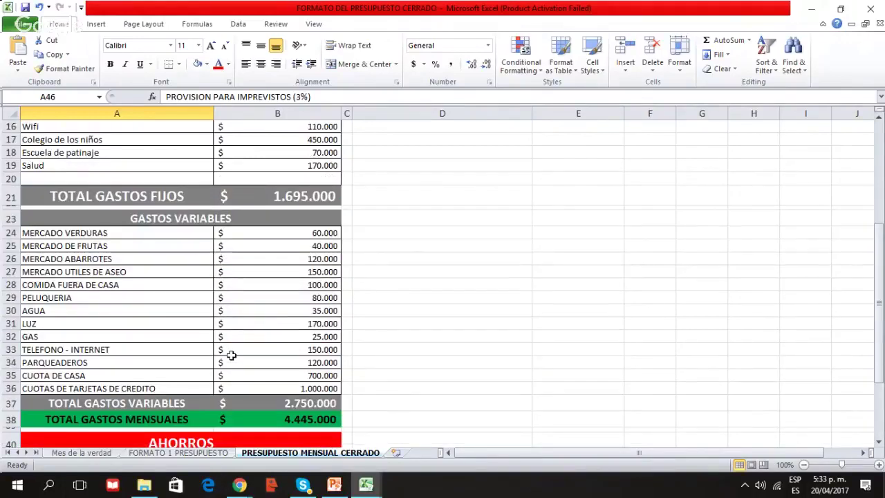
scroll(231, 355, "up", 5)
scroll(204, 207, "down", 6)
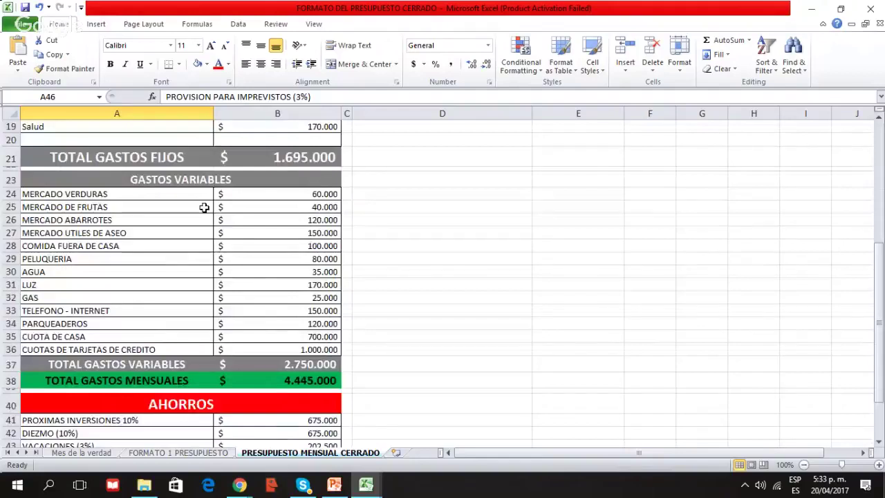
scroll(204, 207, "down", 3)
scroll(290, 285, "up", 9)
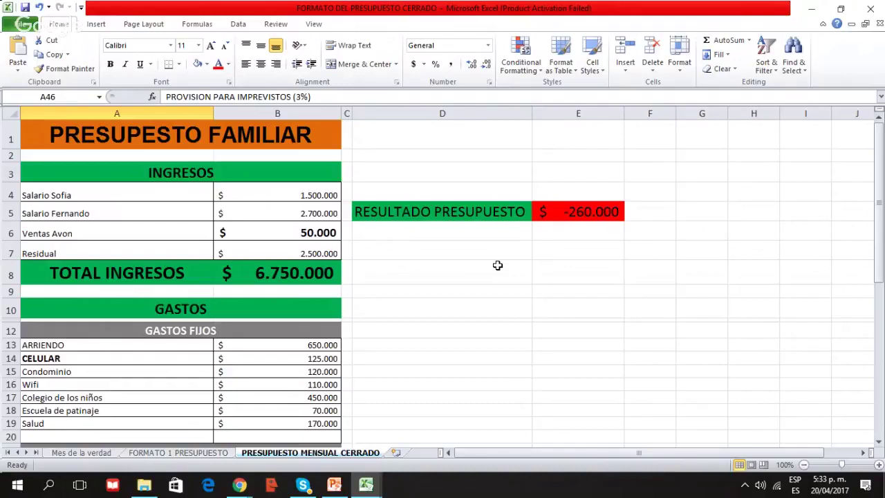
scroll(272, 268, "down", 2)
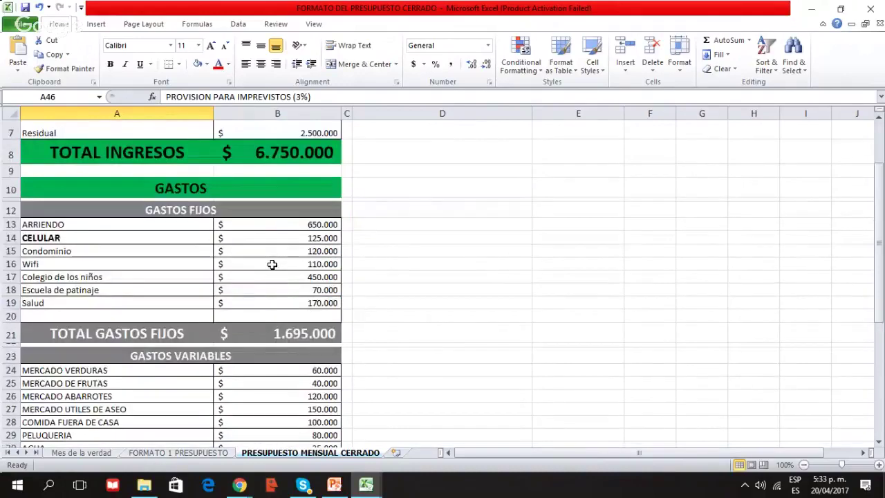
mouse_move(365, 487)
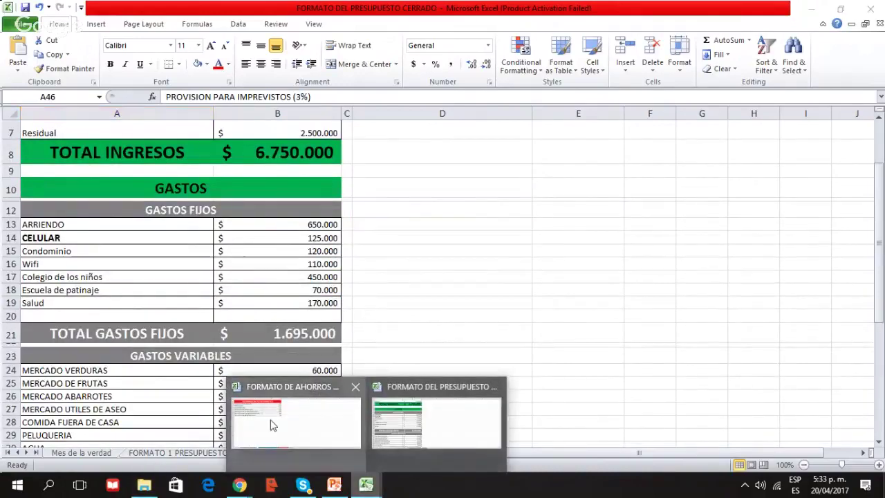
left_click(270, 421)
left_click(263, 452)
left_click(217, 288)
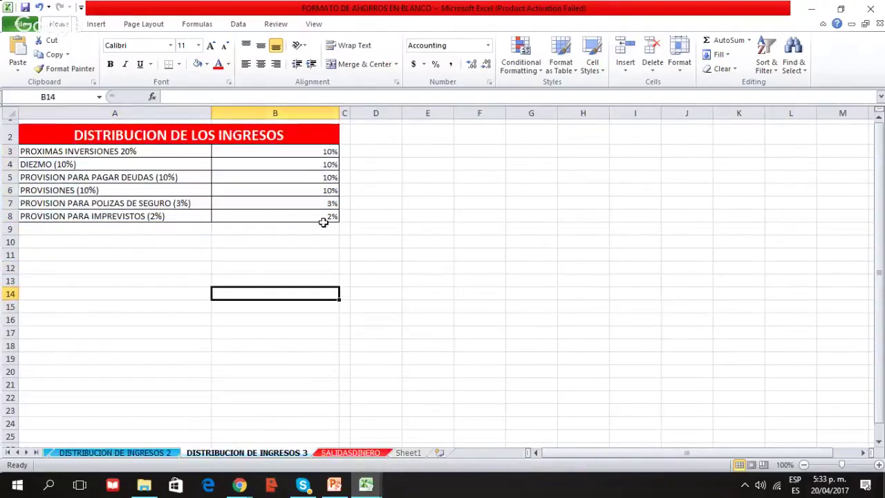
mouse_move(364, 487)
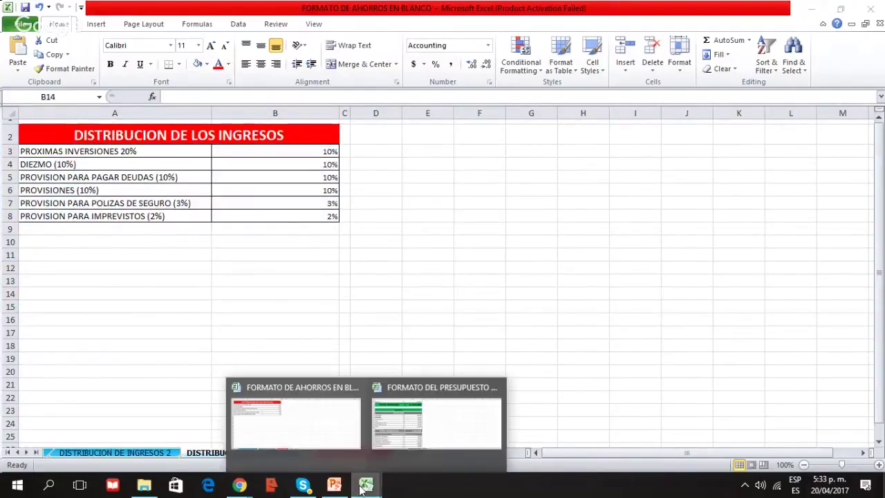
left_click(436, 418)
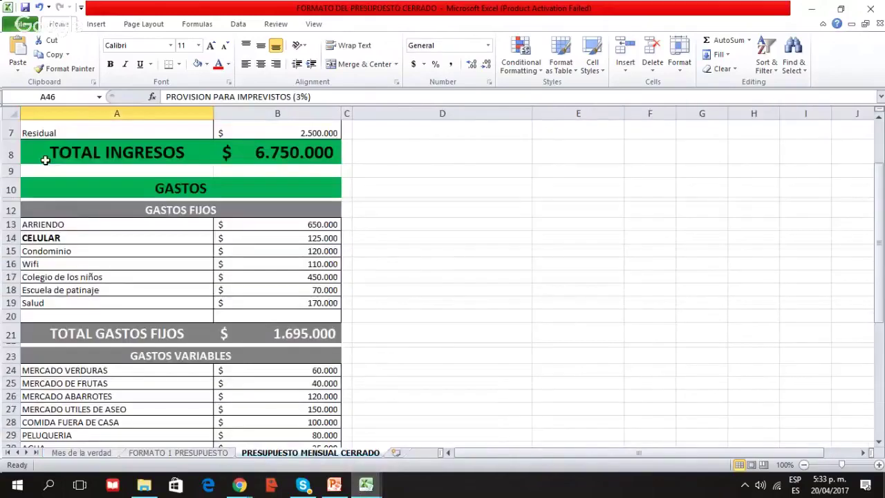
scroll(108, 225, "down", 2)
scroll(274, 258, "down", 6)
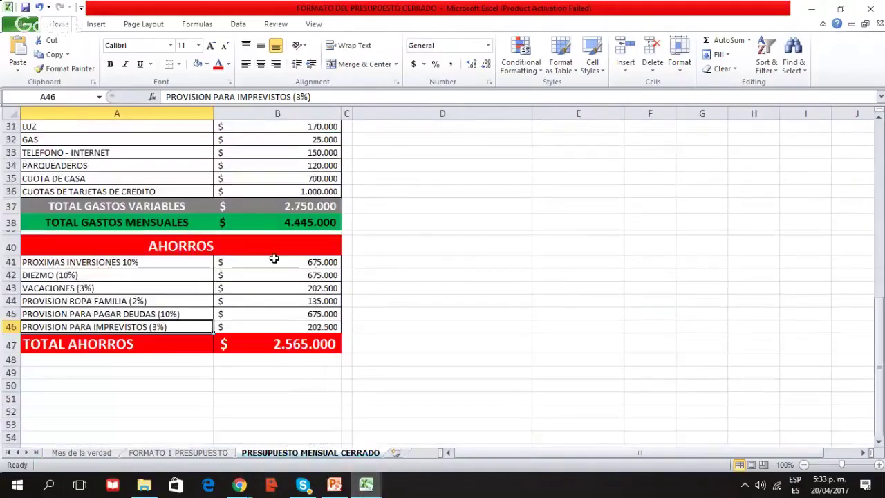
left_click_drag(275, 258, 318, 344)
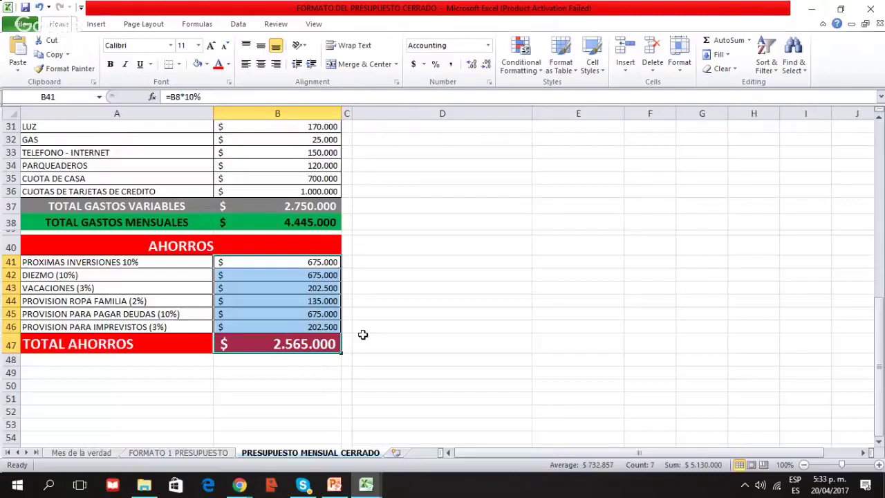
scroll(365, 325, "up", 10)
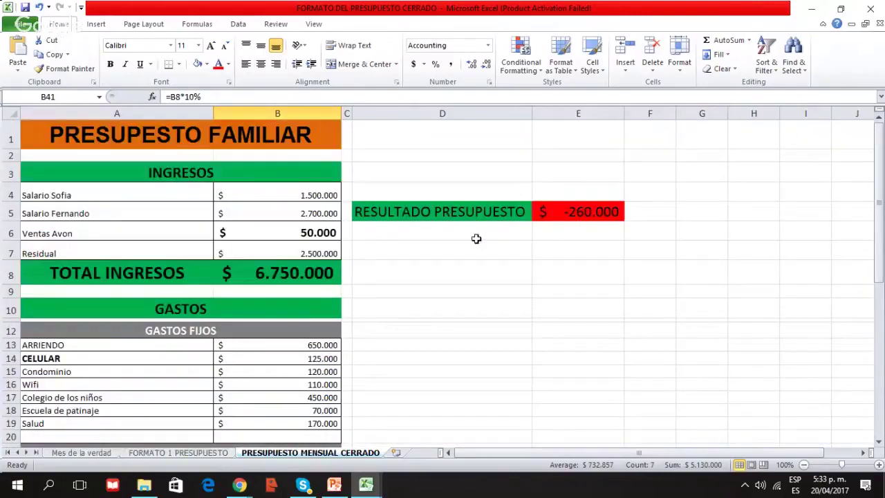
left_click_drag(205, 173, 181, 273)
scroll(376, 350, "down", 3)
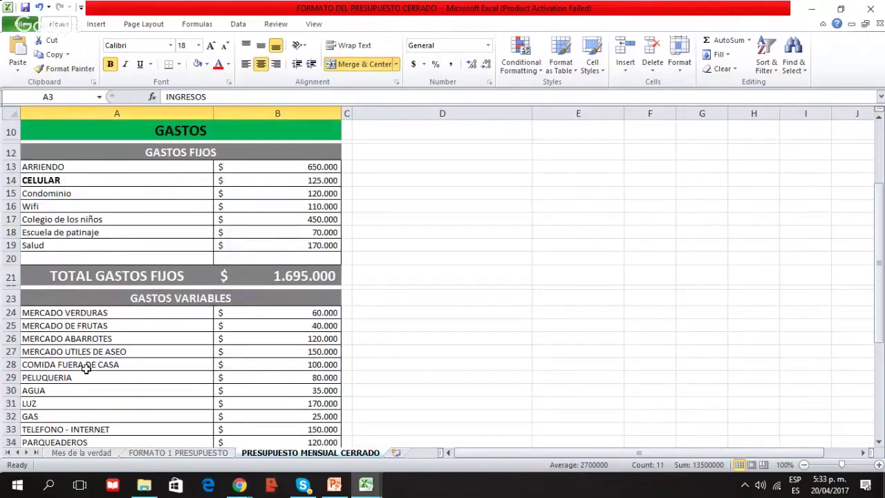
scroll(96, 332, "down", 2)
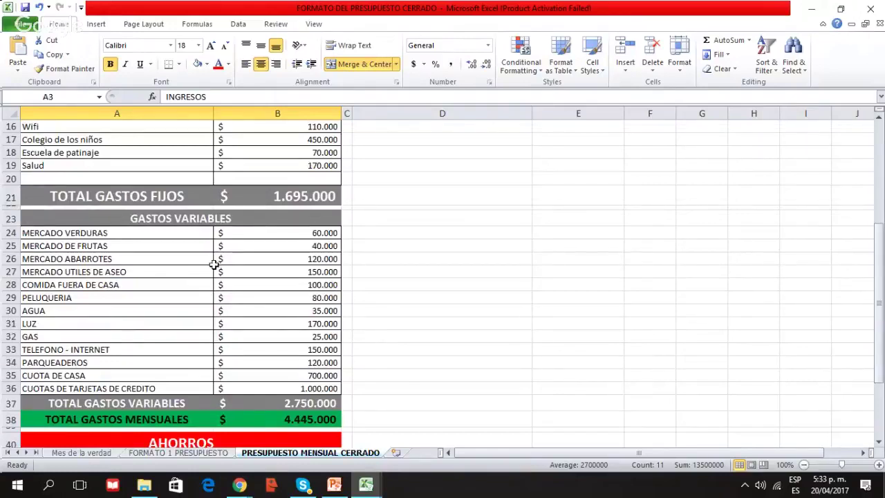
left_click(128, 325)
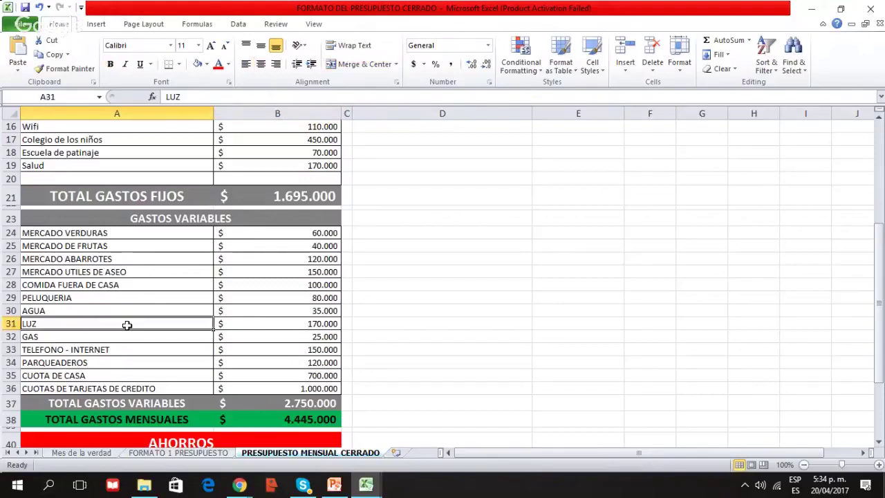
left_click(118, 269)
scroll(143, 267, "down", 4)
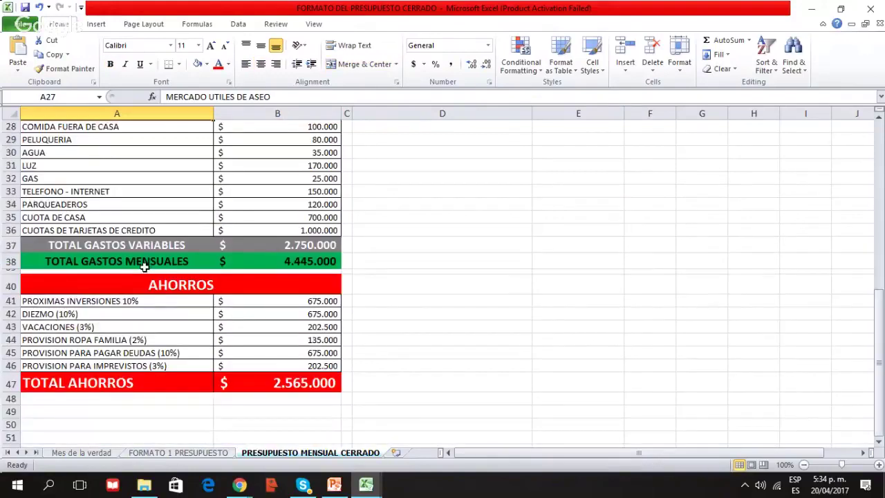
left_click_drag(249, 303, 251, 365)
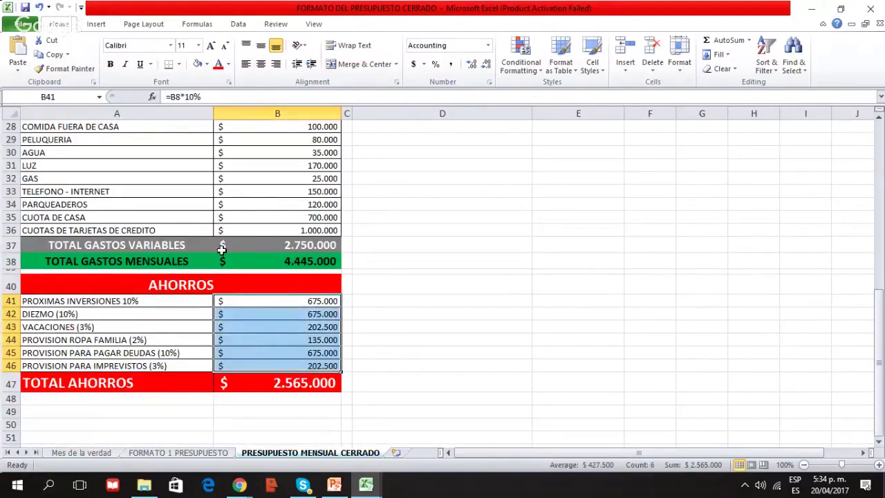
scroll(220, 251, "up", 4)
scroll(219, 252, "up", 5)
left_click_drag(218, 195, 255, 261)
Return to FORMATO DE AHORROS EN BLANCO and show DISTRIBUCION DE INGRESOS 1's INVERSIONES-to-SALUD table
left_click(393, 269)
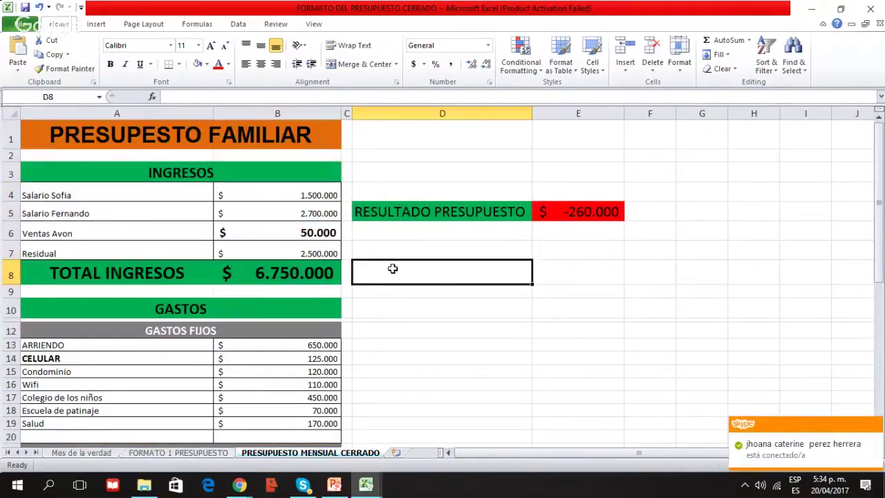
left_click(366, 485)
left_click(405, 415)
mouse_move(371, 486)
left_click(341, 458)
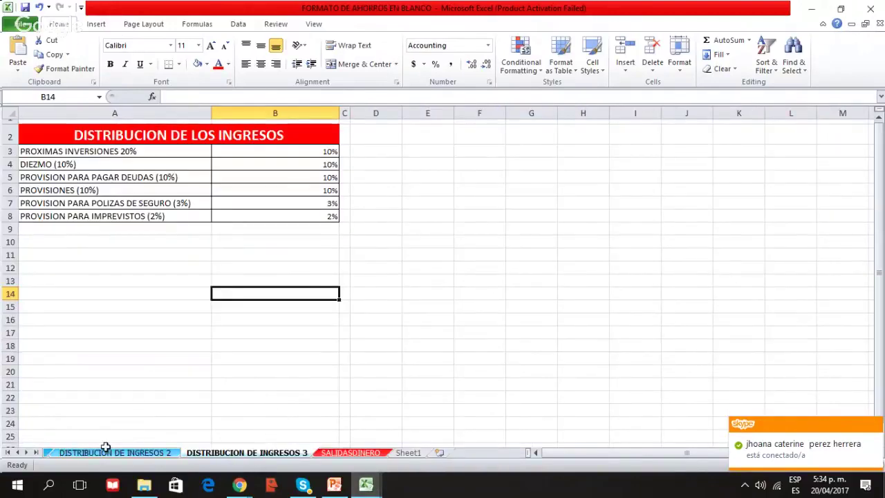
left_click(17, 453)
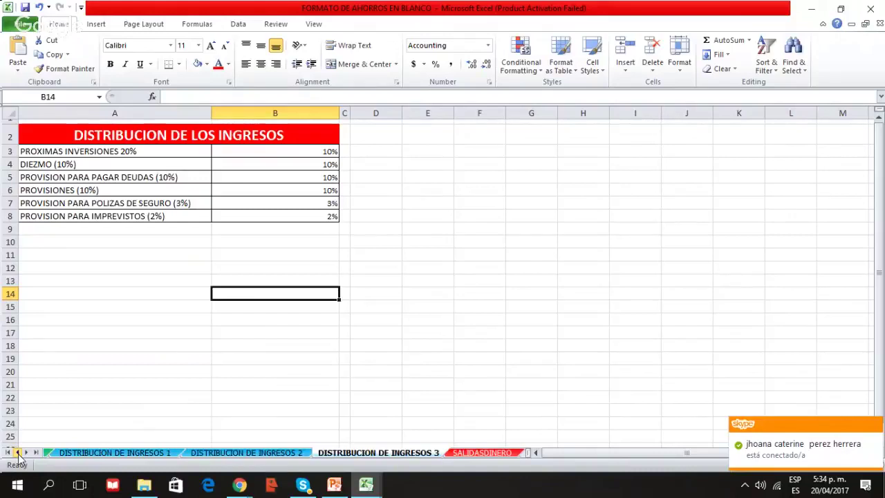
left_click(263, 452)
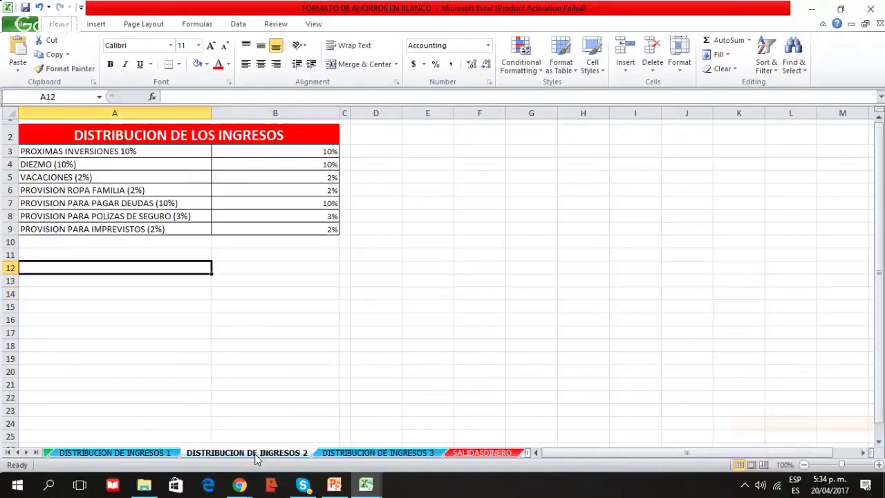
left_click(154, 455)
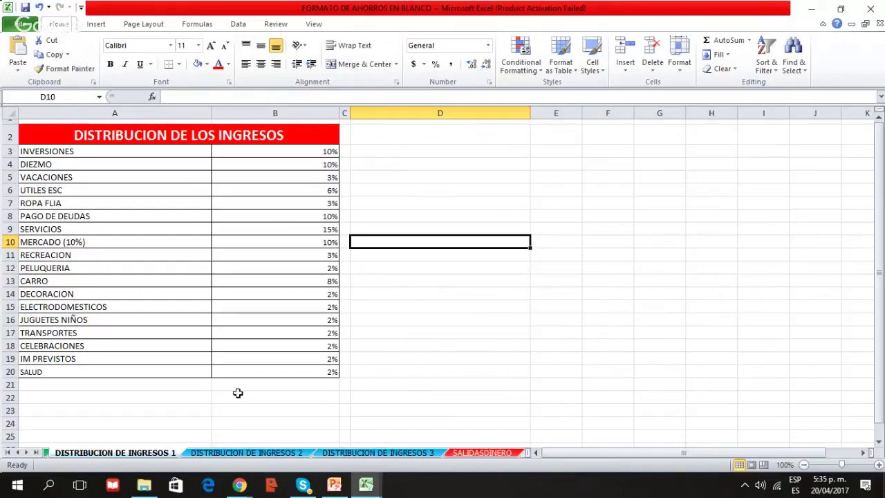
Select the column B percentages and then the column A category names of the distribution table
left_click(245, 150)
left_click_drag(245, 150, 259, 366)
left_click(132, 255)
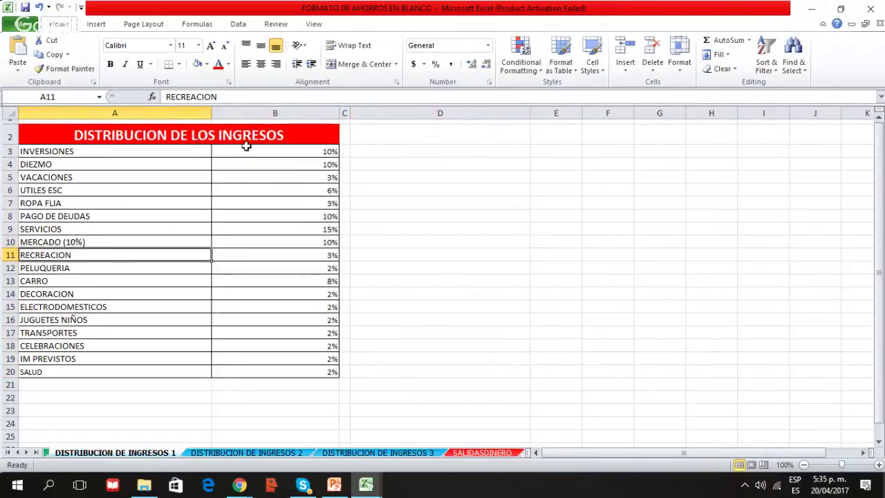
left_click(244, 149)
left_click_drag(63, 151, 59, 370)
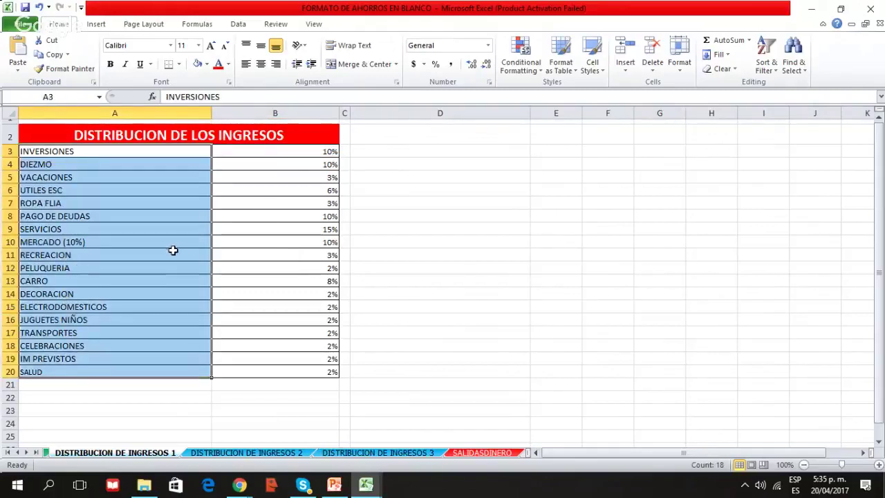
left_click(129, 334)
left_click(104, 152)
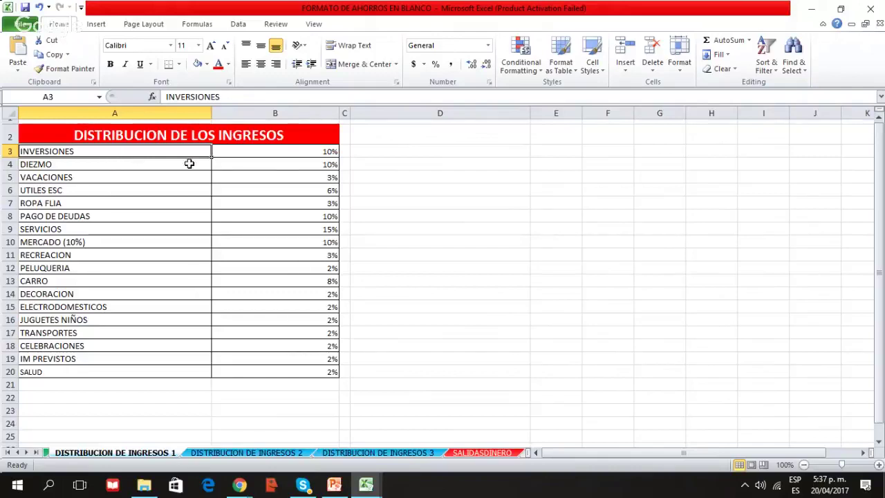
Step through the percentages from INVERSIONES down to SALUD and back, highlighting MERCADO at 10%
left_click(294, 151)
left_click(285, 163)
left_click(278, 178)
left_click(265, 242)
left_click(251, 307)
left_click(259, 372)
left_click(262, 359)
left_click(264, 294)
left_click(265, 241)
left_click(260, 215)
left_click(264, 242)
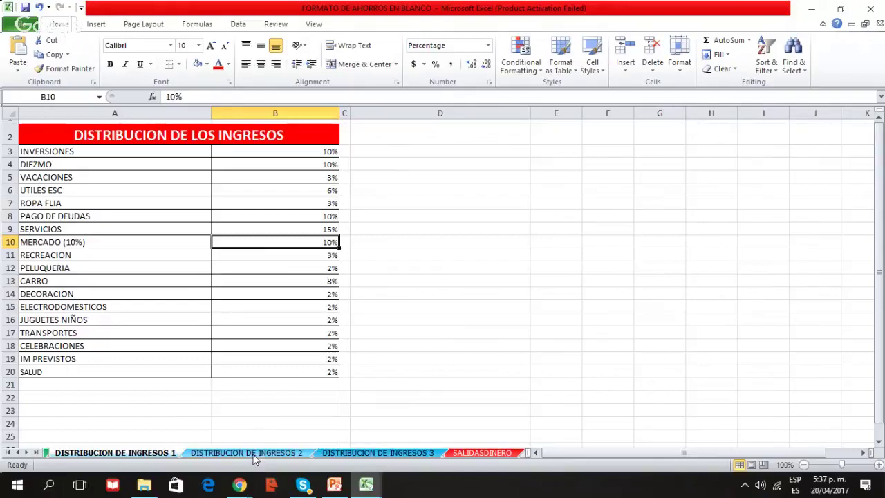
Glance at the family budget's AHORROS section, then return to the savings workbook's DISTRIBUCION DE INGRESOS 1 table
mouse_move(366, 484)
left_click(418, 410)
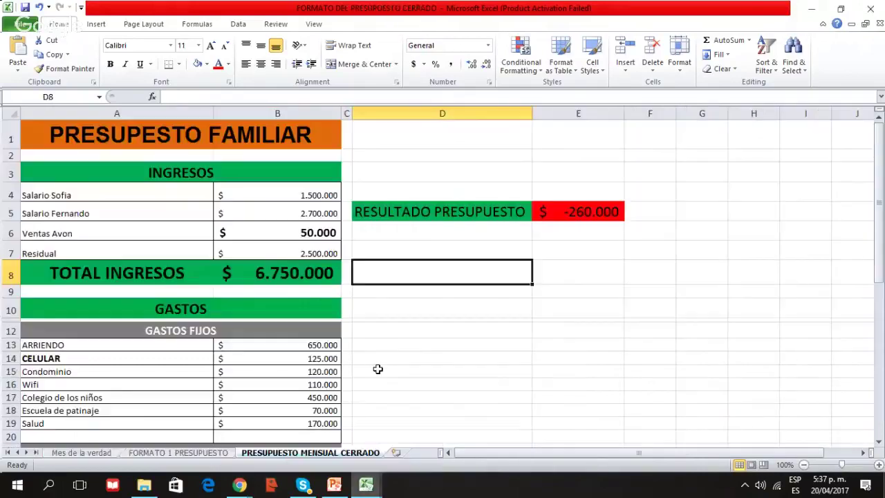
scroll(377, 369, "down", 10)
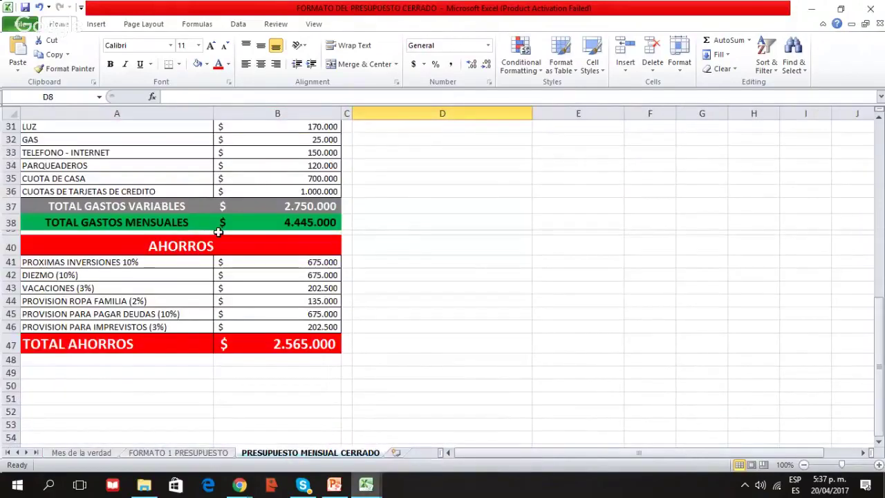
scroll(219, 232, "up", 4)
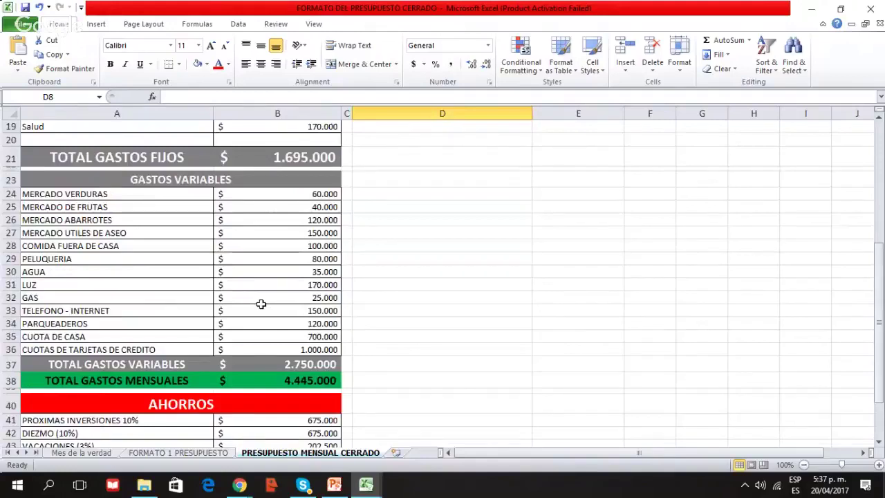
left_click(366, 484)
left_click(302, 423)
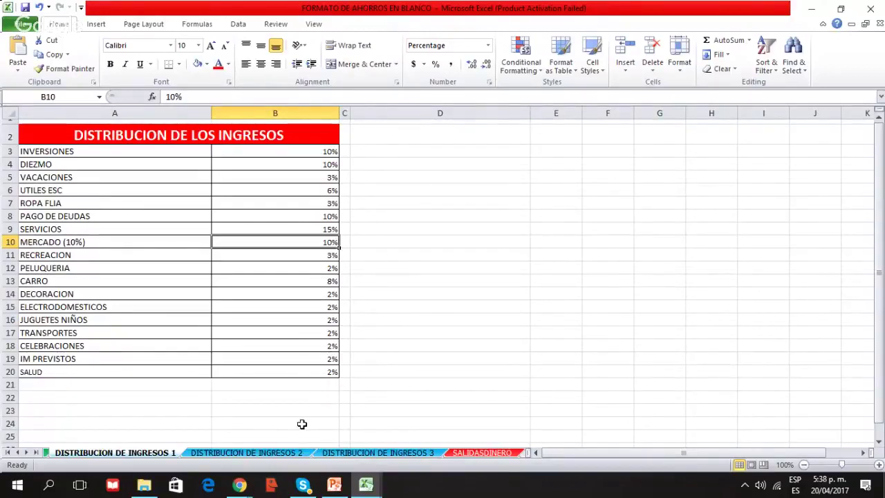
left_click_drag(98, 149, 297, 367)
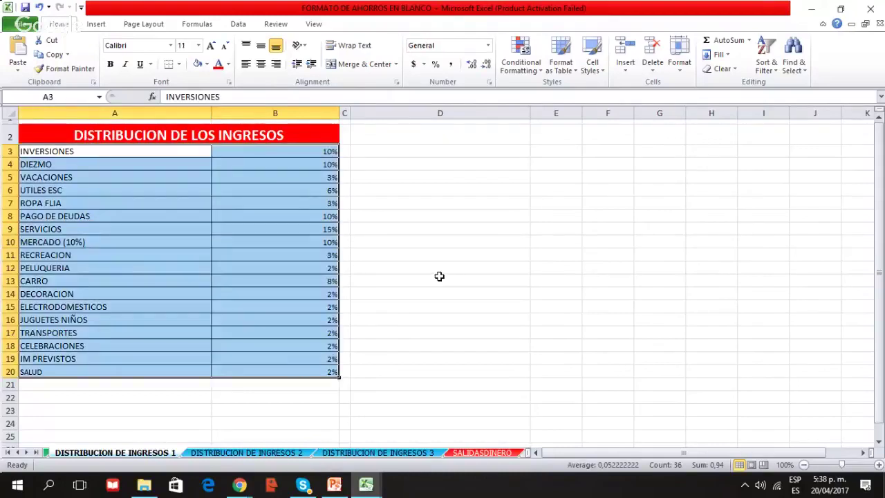
left_click(266, 155)
left_click(264, 164)
left_click(241, 194)
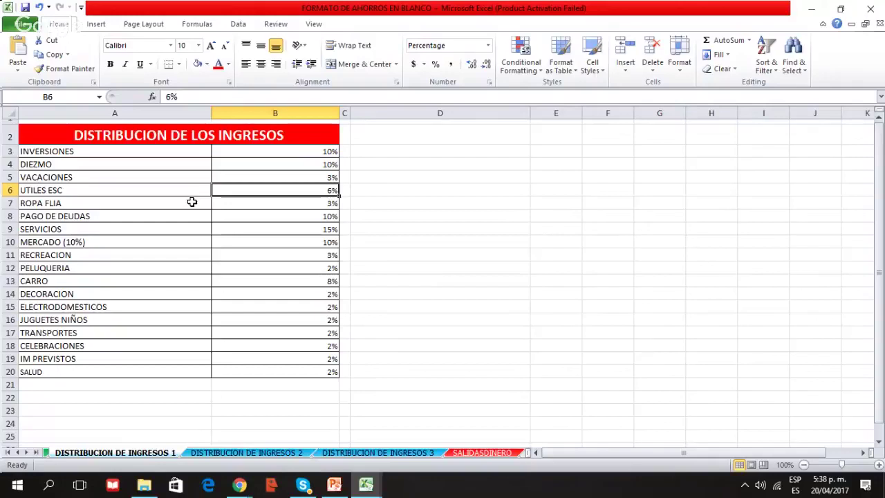
key("alt+Tab")
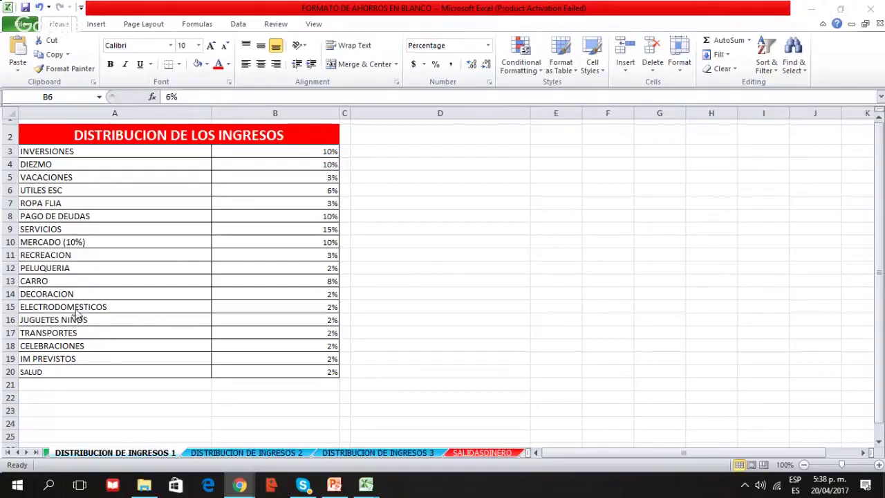
key("alt+Tab")
left_click(273, 307)
left_click_drag(160, 310, 252, 312)
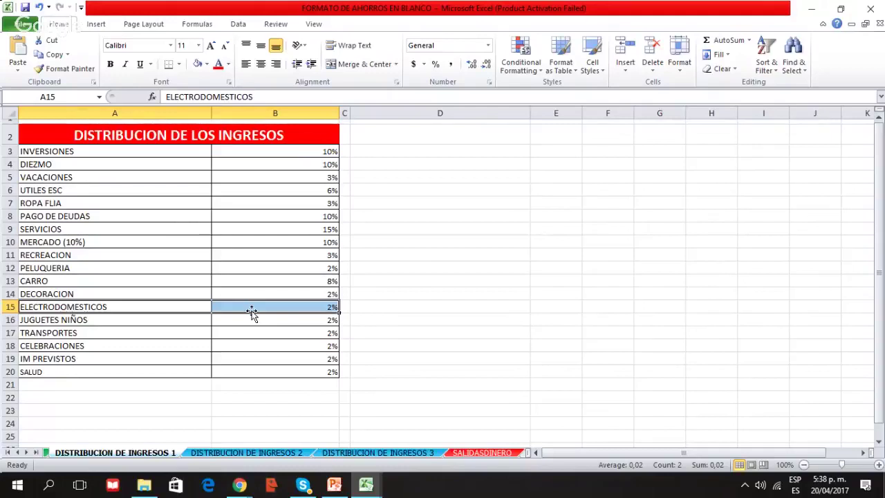
left_click(239, 485)
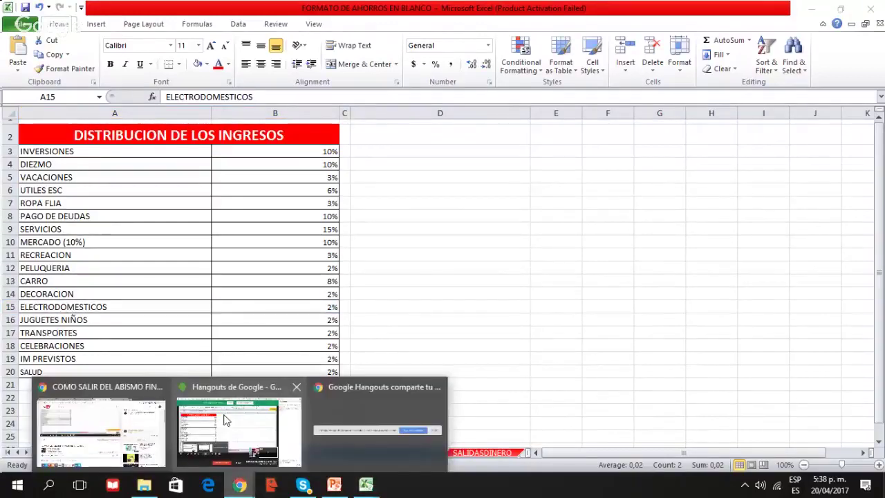
left_click(225, 420)
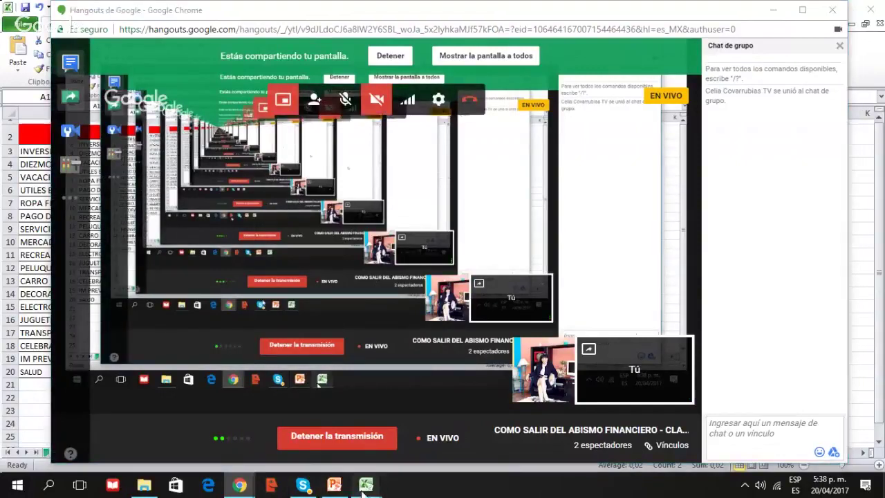
mouse_move(366, 484)
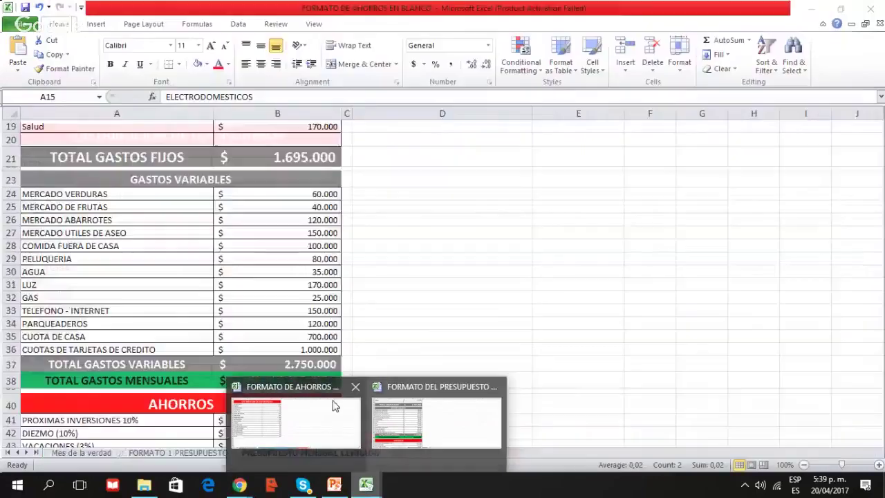
left_click(297, 402)
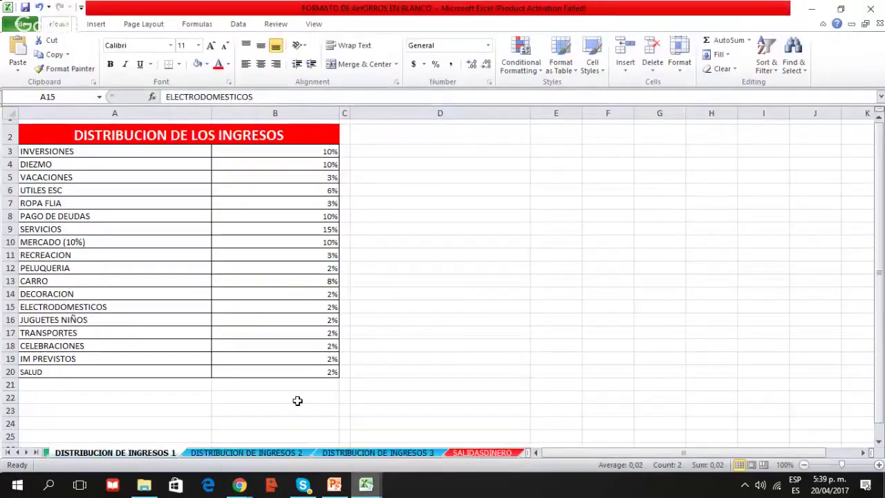
left_click(98, 309)
left_click_drag(97, 309, 243, 304)
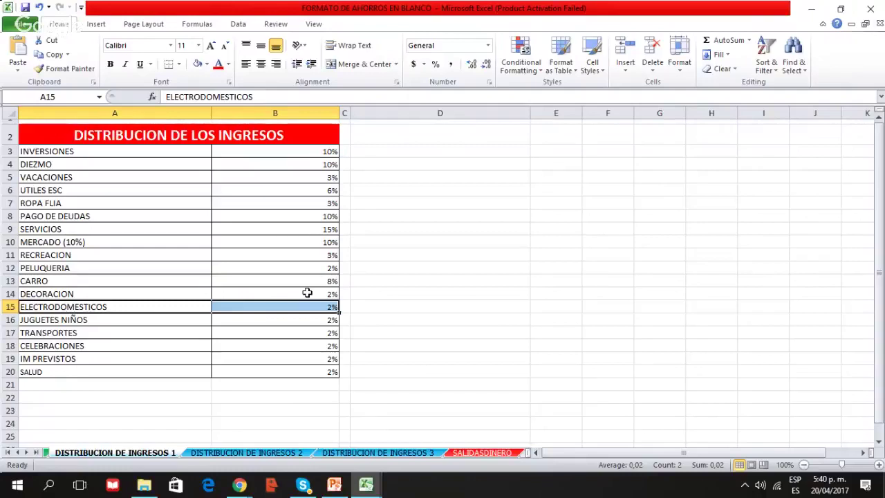
left_click(149, 306)
left_click_drag(178, 307, 282, 305)
left_click(245, 488)
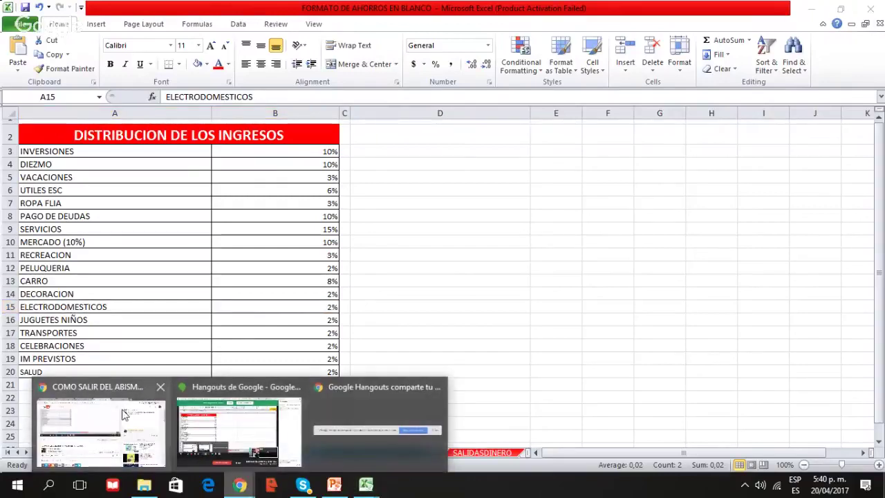
mouse_move(121, 414)
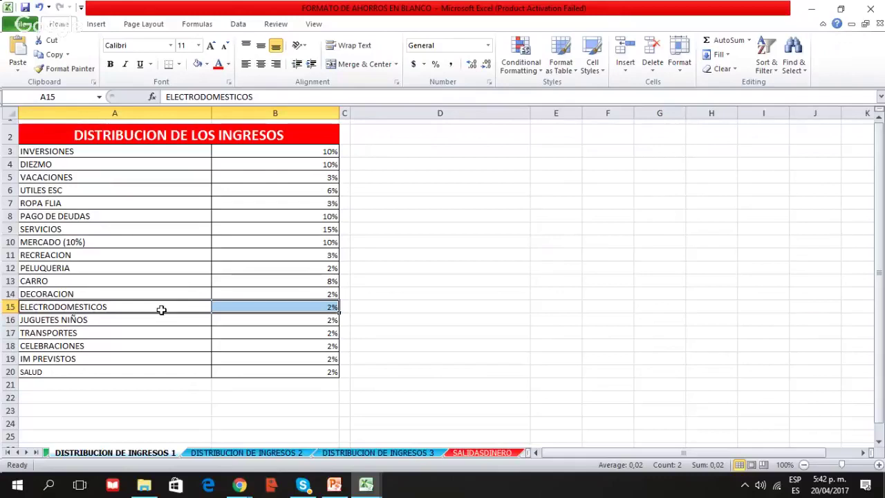
left_click_drag(178, 342, 302, 344)
left_click(438, 346)
left_click_drag(118, 346, 303, 343)
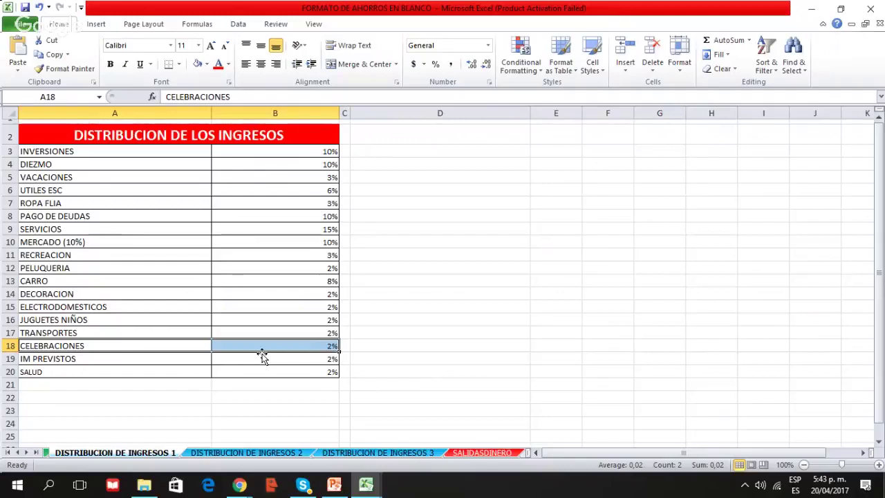
left_click_drag(122, 242, 258, 241)
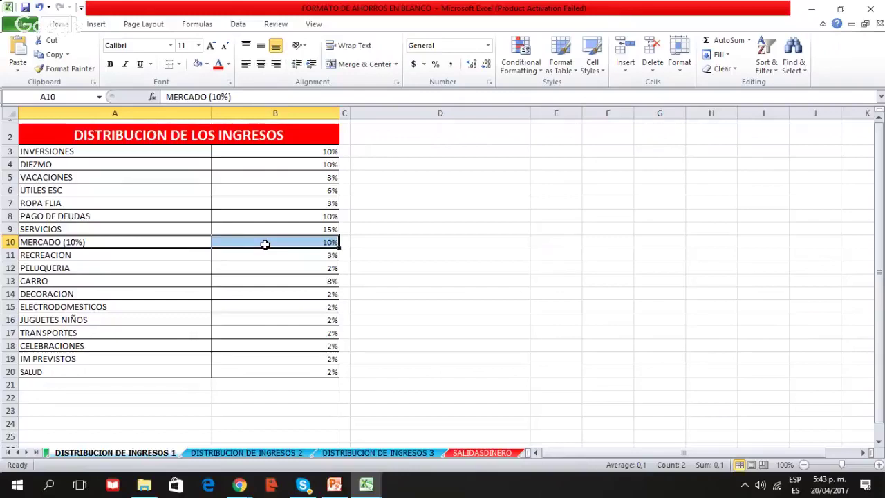
left_click_drag(118, 240, 270, 239)
left_click_drag(183, 136, 237, 377)
left_click(241, 218)
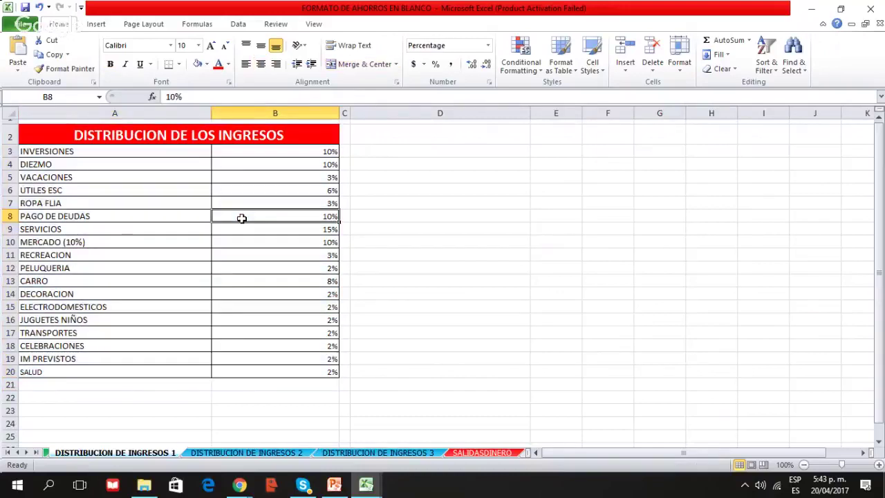
left_click_drag(184, 150, 259, 148)
left_click(160, 268)
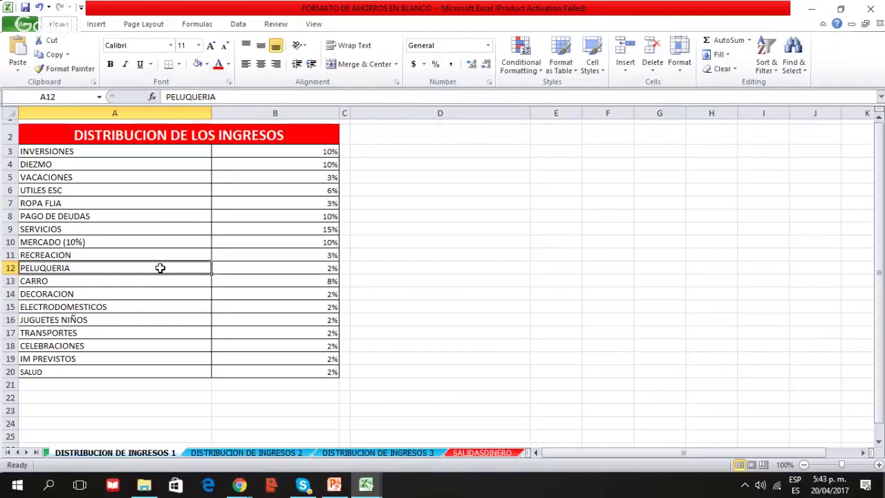
left_click_drag(166, 150, 275, 156)
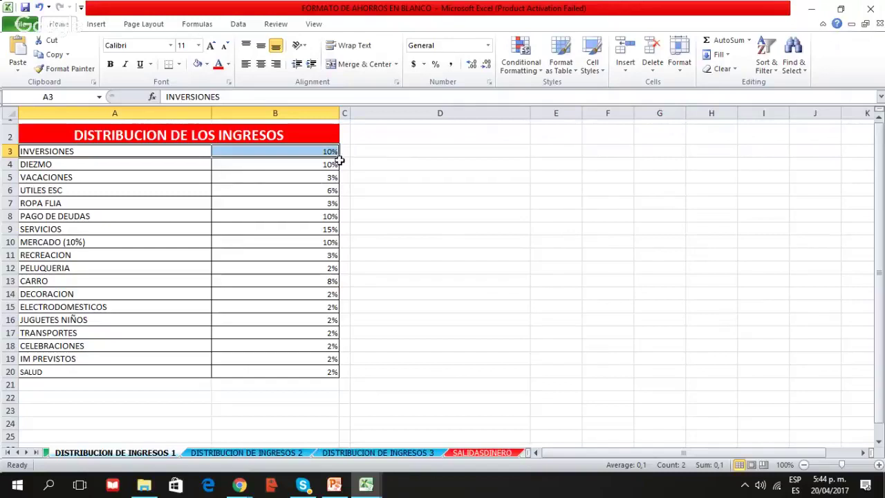
left_click_drag(148, 150, 239, 155)
left_click_drag(122, 151, 250, 154)
left_click_drag(194, 166, 293, 373)
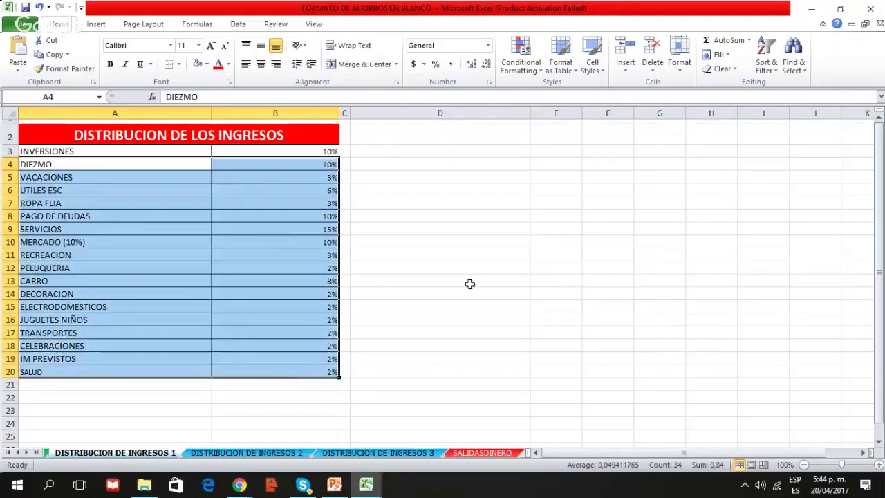
left_click_drag(173, 150, 302, 150)
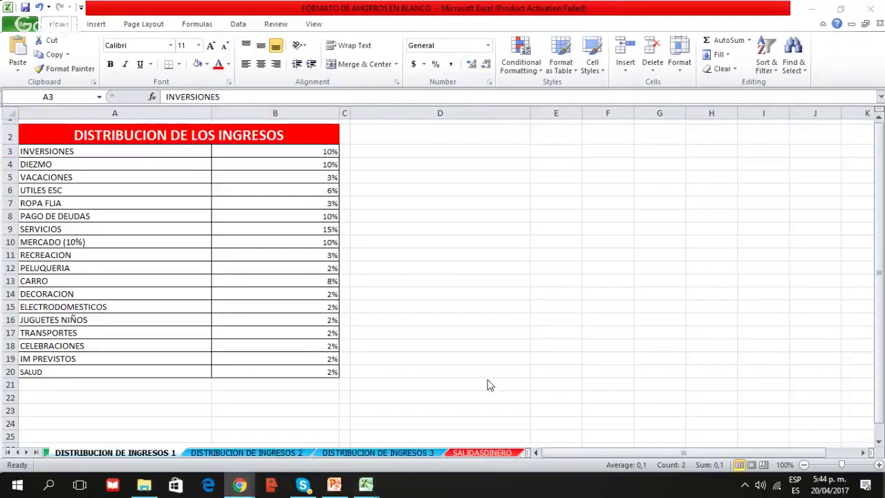
mouse_move(357, 489)
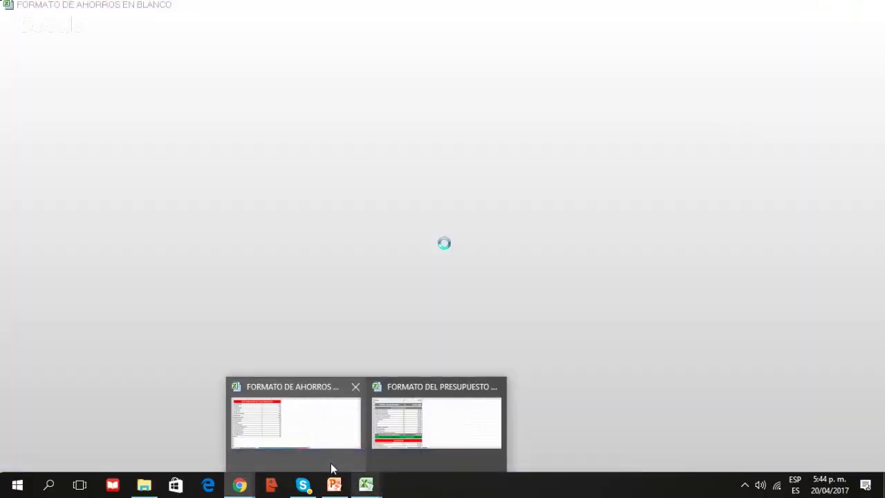
left_click(332, 467)
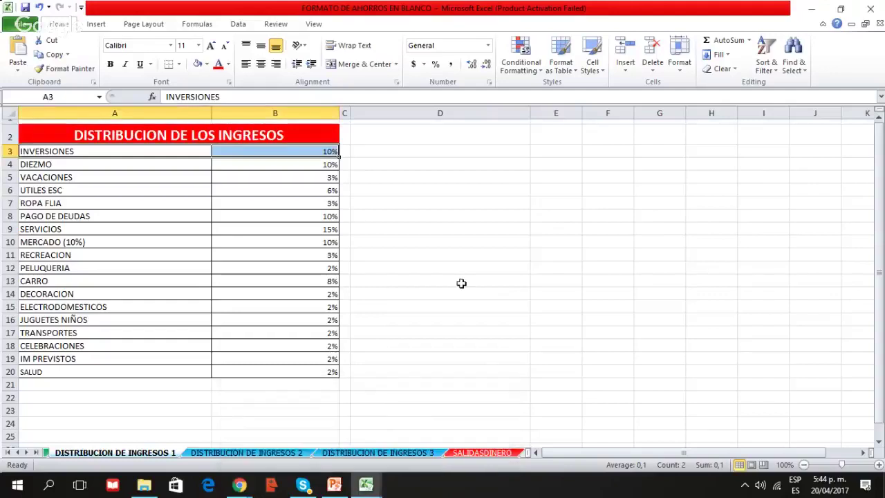